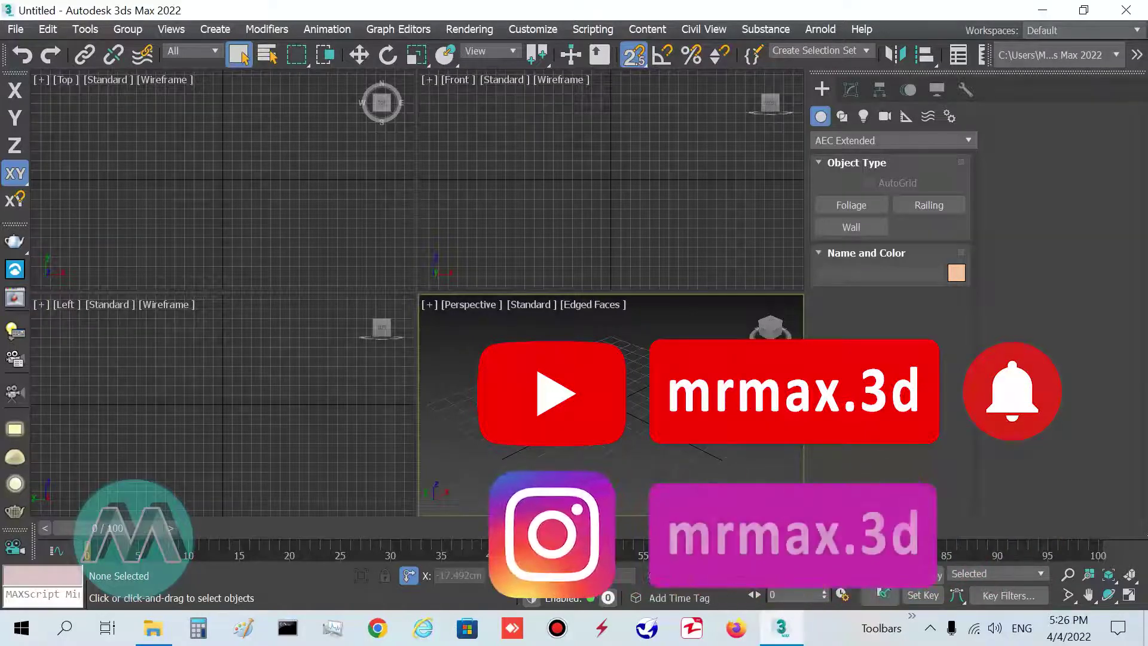
Import the AutoCAD drawing Plan with its incoming file units set to meters
left_click(15, 29)
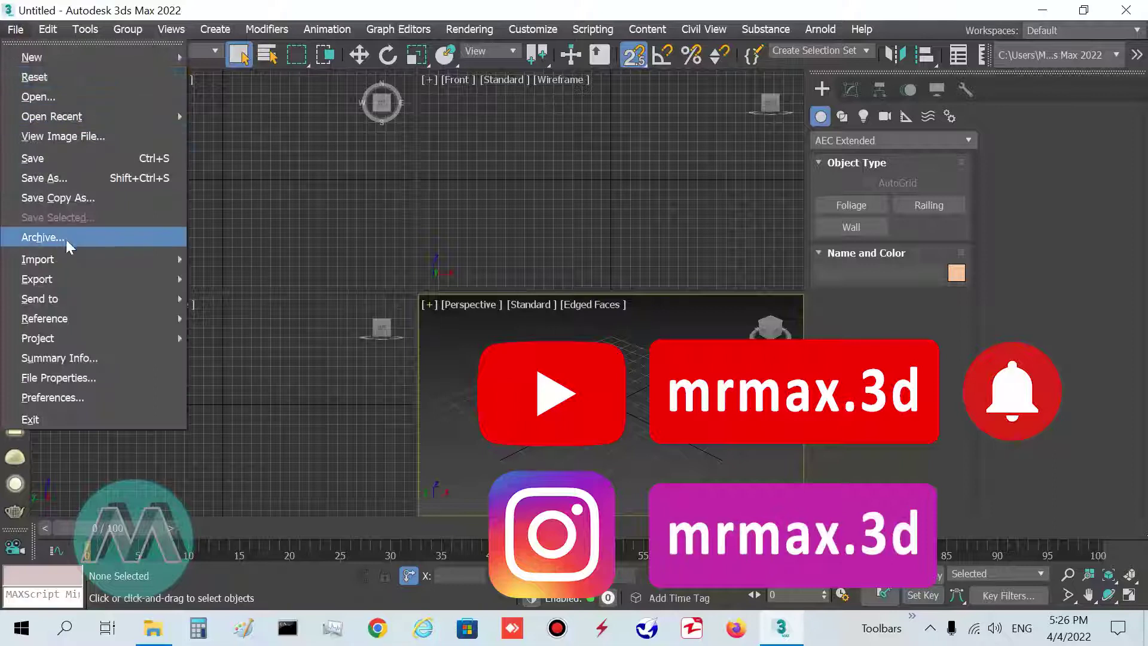
mouse_move(146, 265)
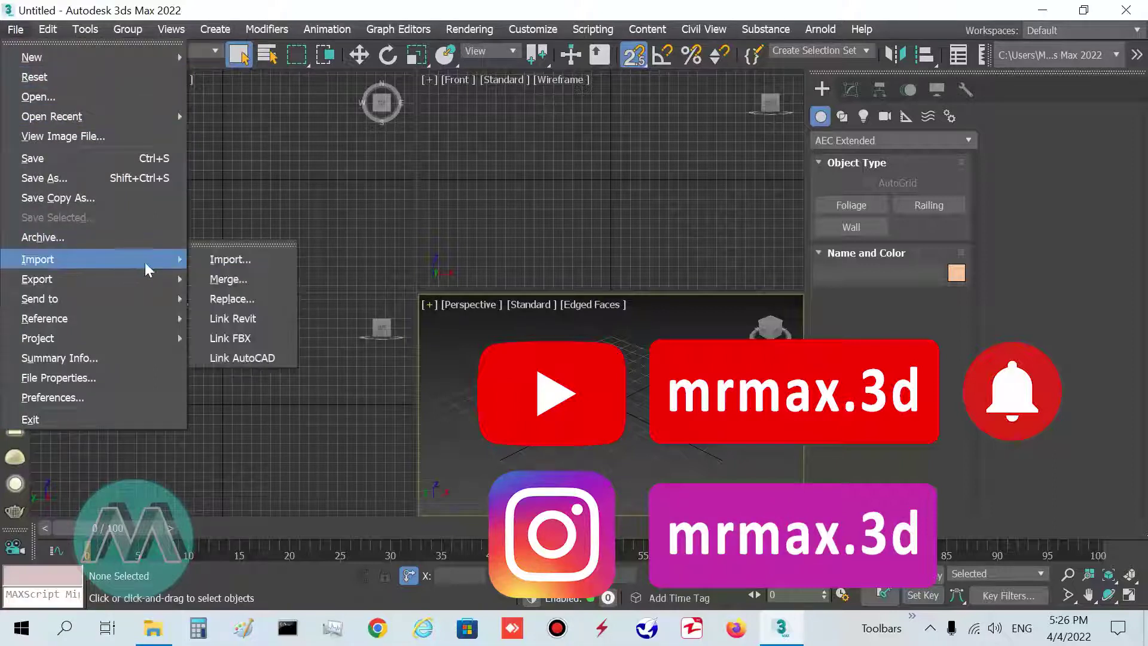
left_click(224, 263)
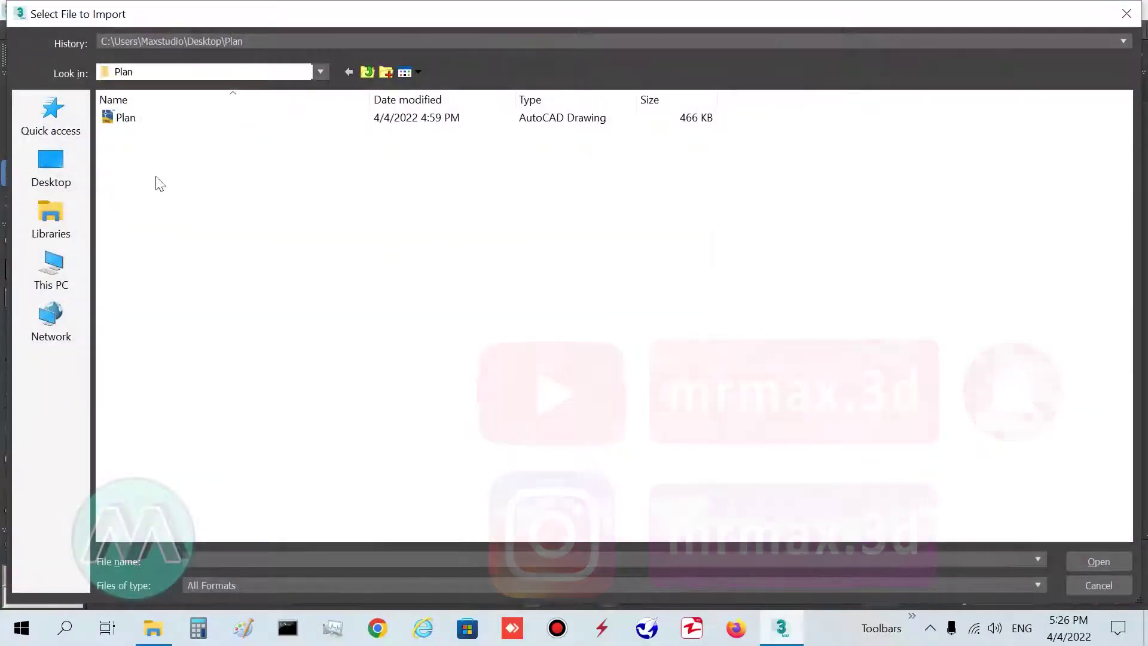
double_click(122, 119)
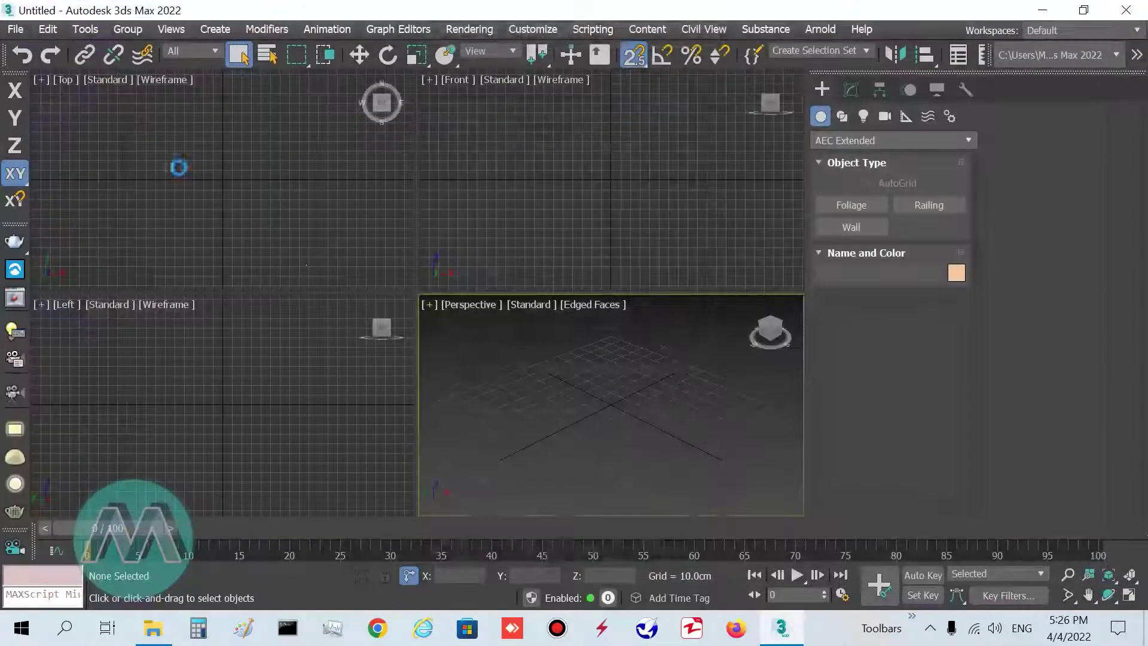
left_click_drag(527, 23, 497, 13)
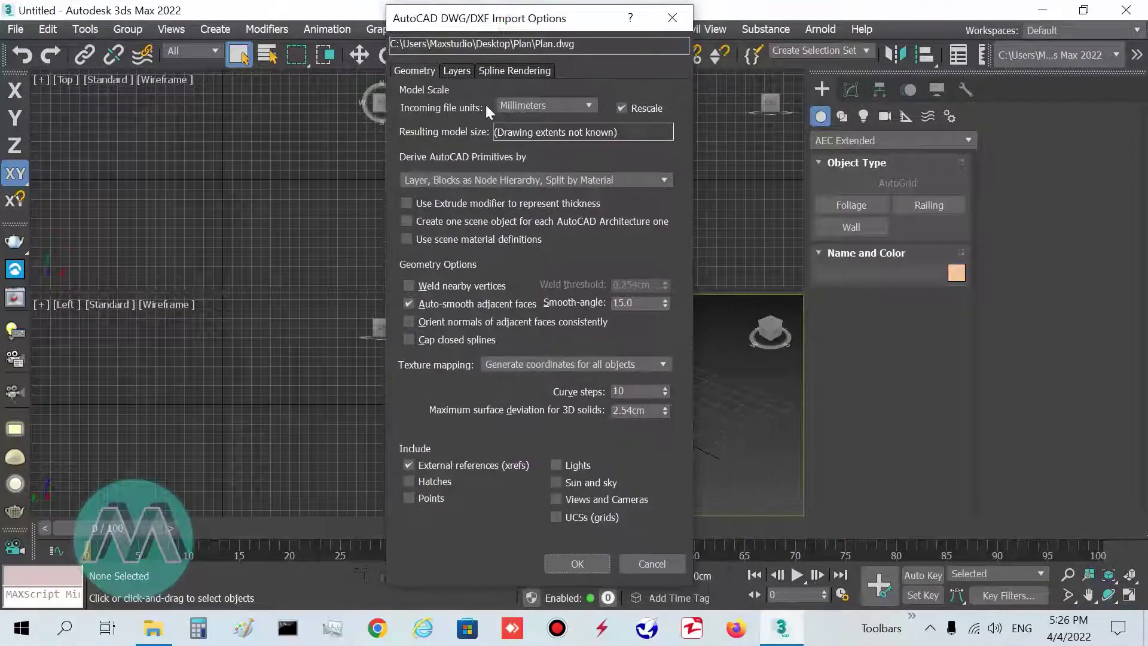
left_click(544, 112)
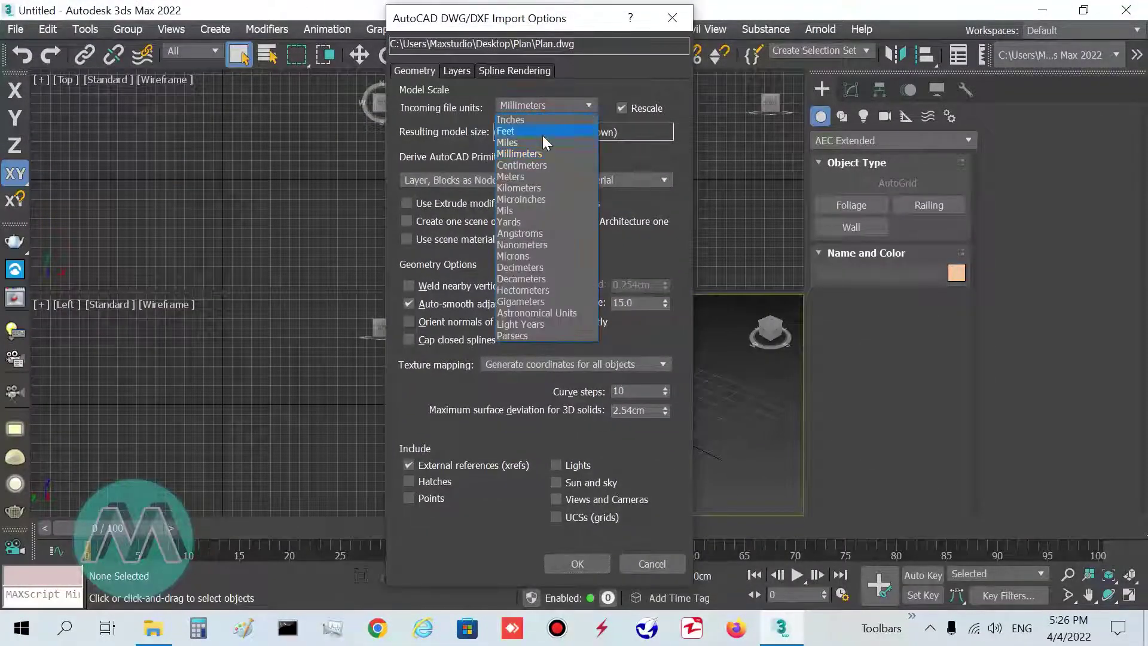
left_click(531, 177)
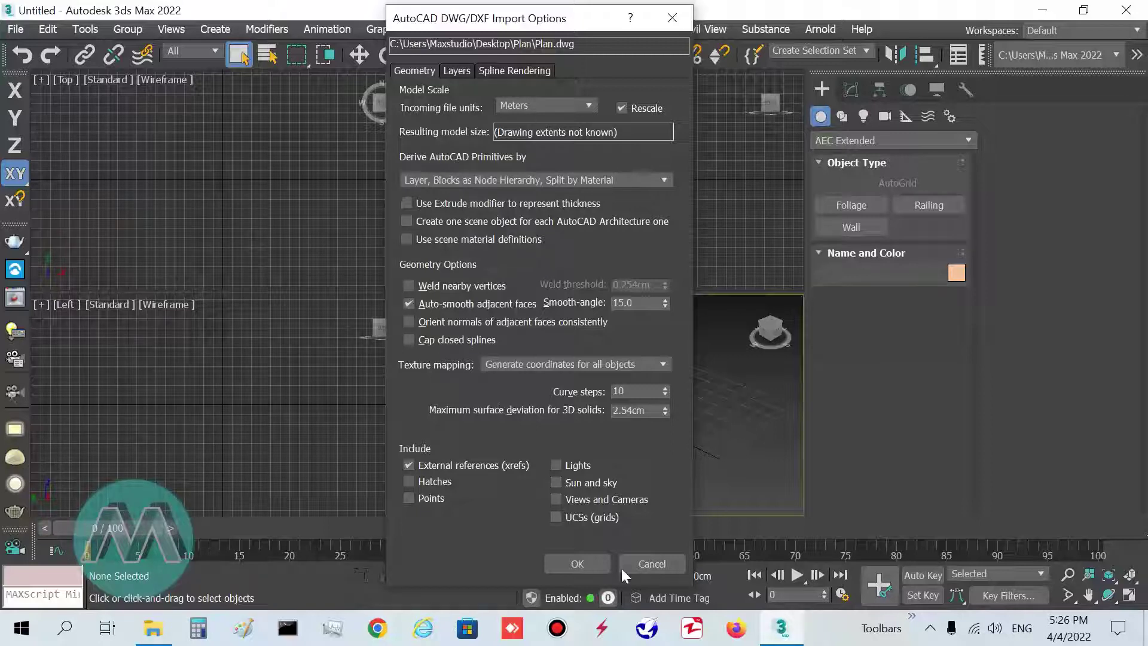
left_click(599, 563)
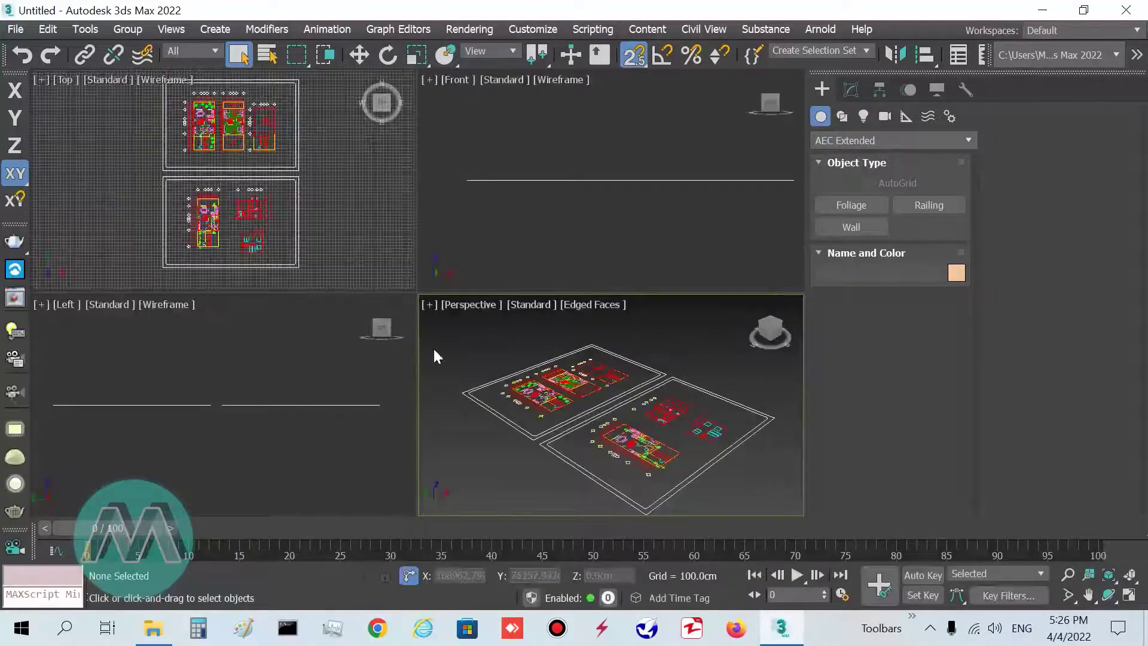
Move all the imported drawings close to the scene origin in the maximized Top view, with snapping off
left_click(354, 214)
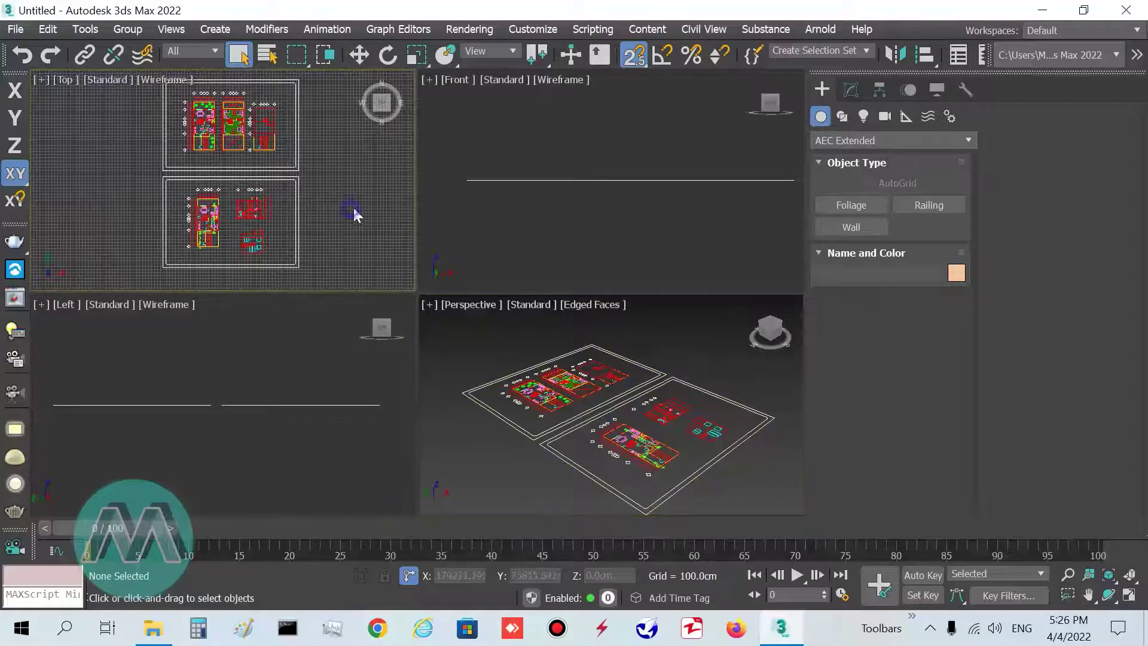
key("alt+w")
left_click(1067, 575)
left_click_drag(719, 248, 455, 407)
right_click(453, 402)
left_click_drag(685, 320, 720, 331)
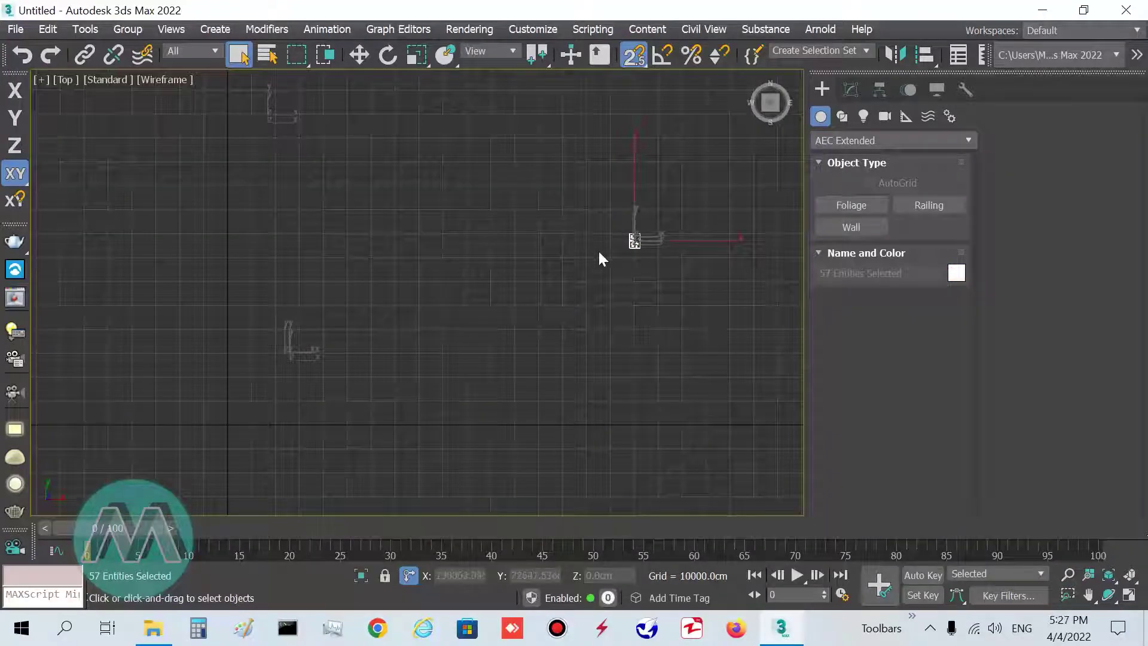
key("w")
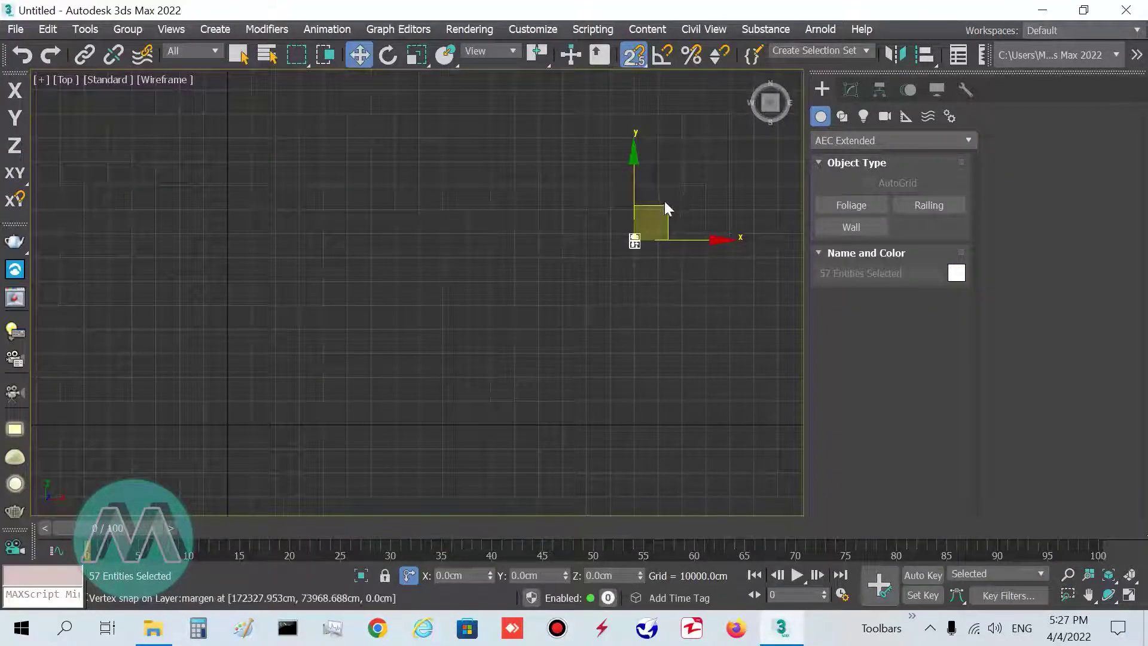
key("s")
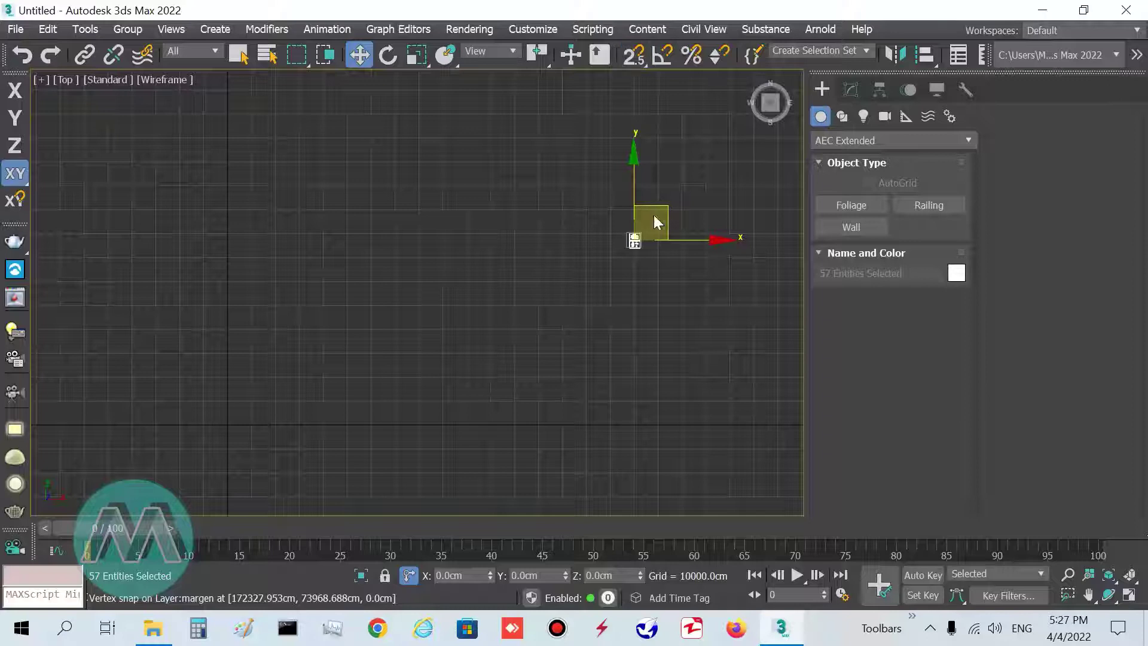
left_click_drag(661, 208, 257, 392)
key("z")
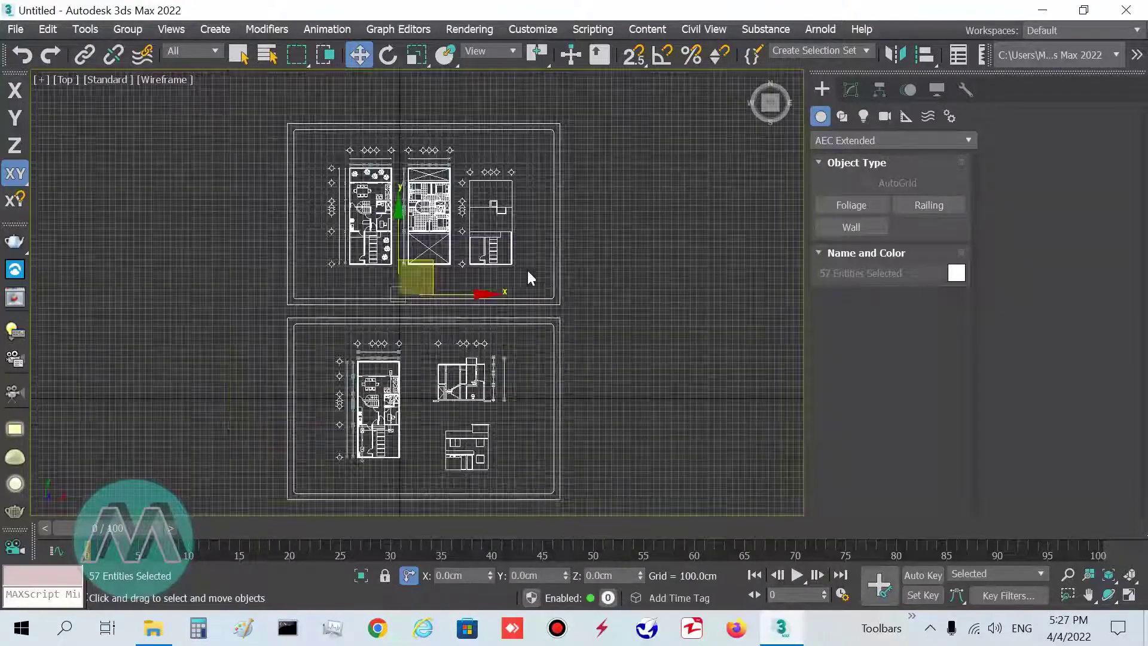
left_click(636, 304)
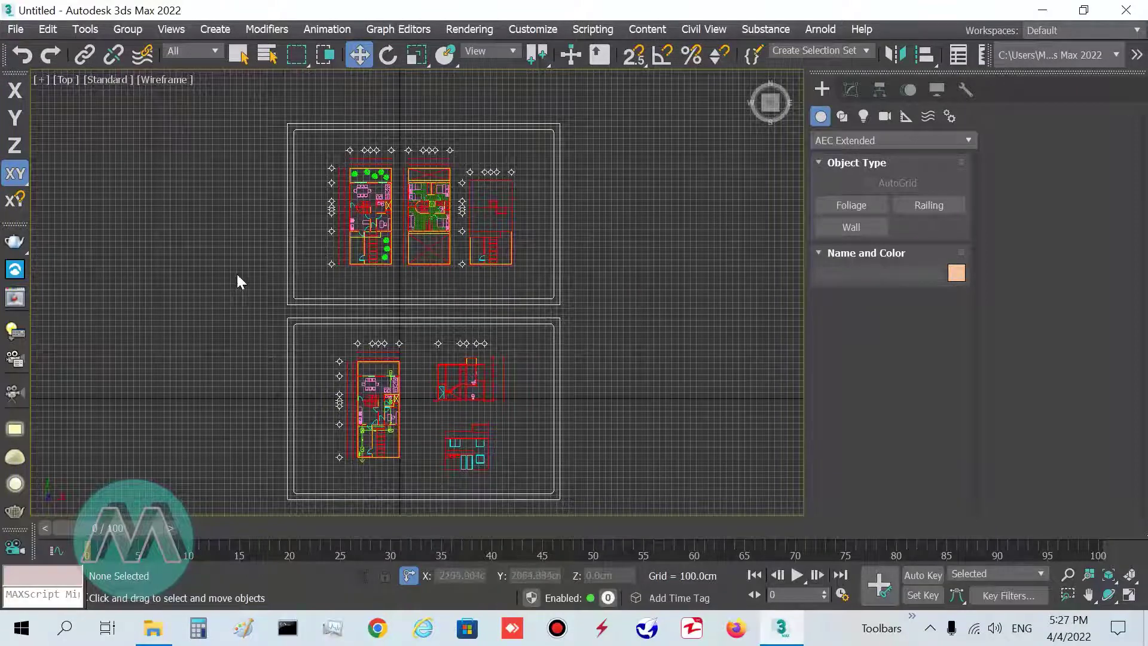
Delete the sheet border frames and the axis marker symbols around the floor plans
middle_click_drag(237, 275, 237, 266)
middle_click_drag(502, 169, 532, 175)
scroll(517, 221, "up", 5)
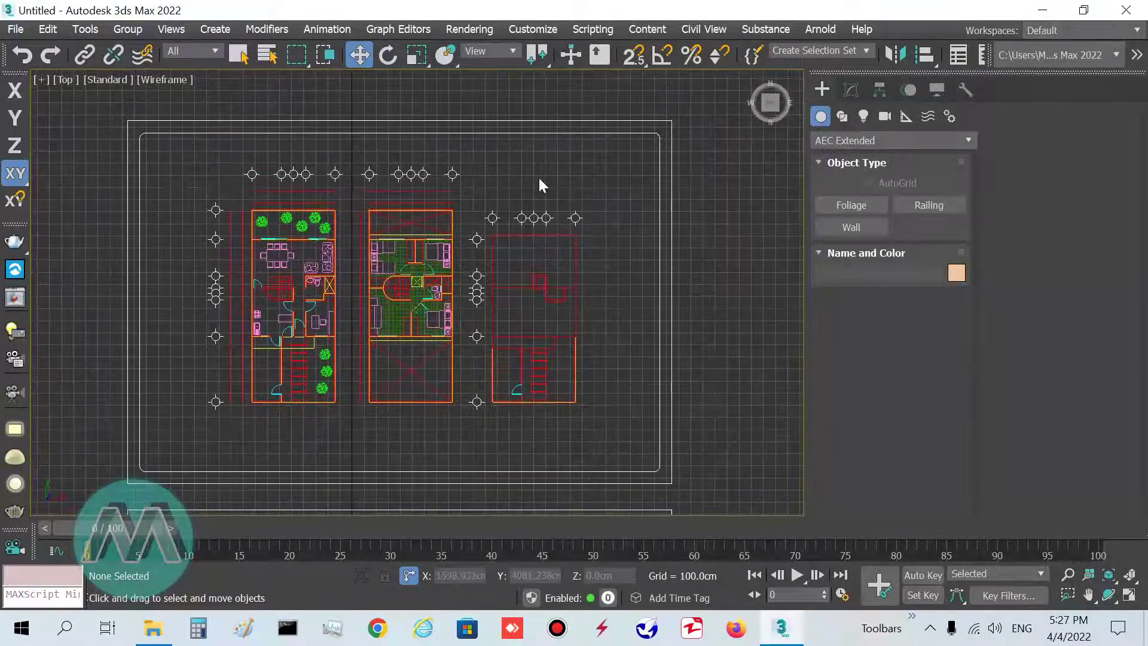
left_click(657, 137)
key("Delete")
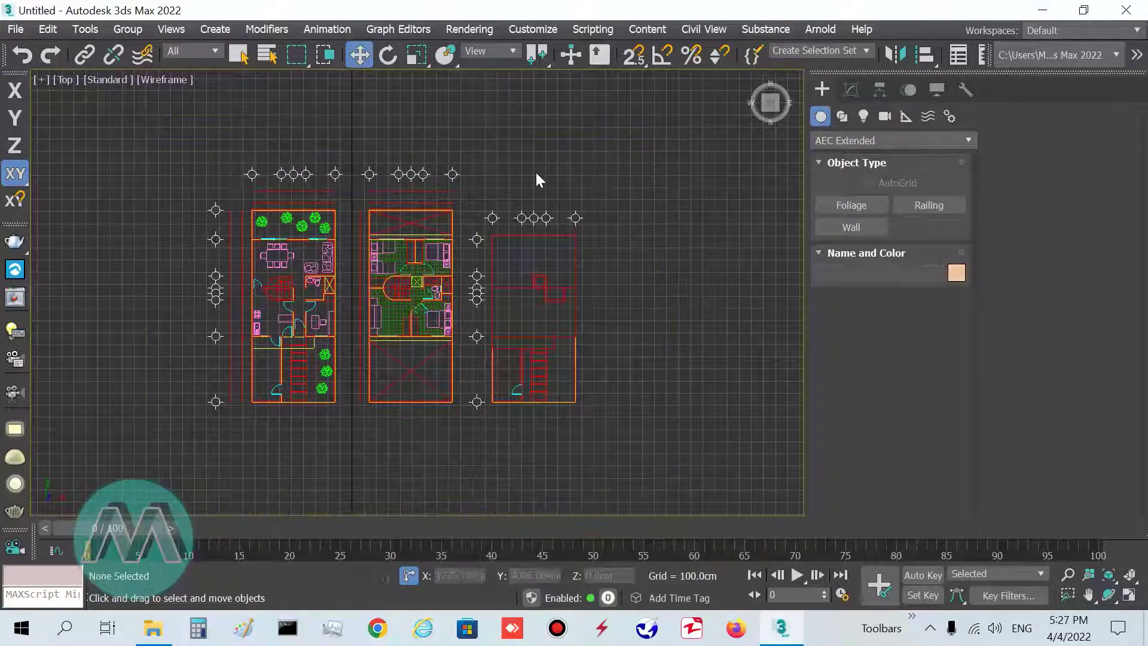
left_click(274, 174)
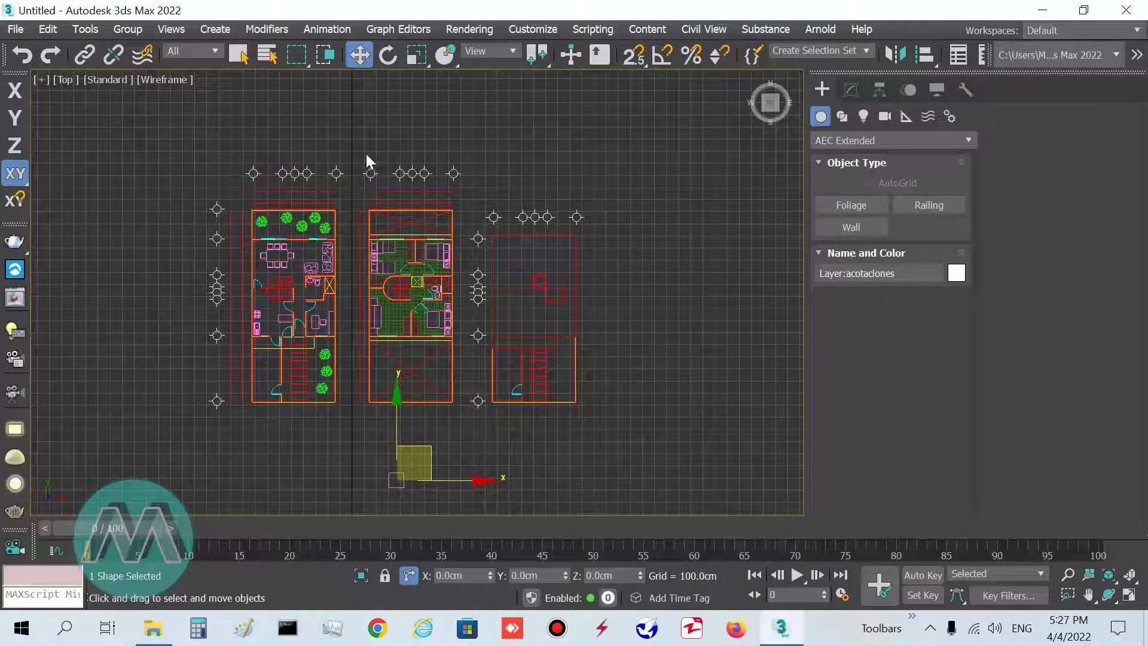
key("Delete")
Freeze all the remaining plan drawings with Show Frozen in Gray turned off
middle_click_drag(662, 316, 672, 291)
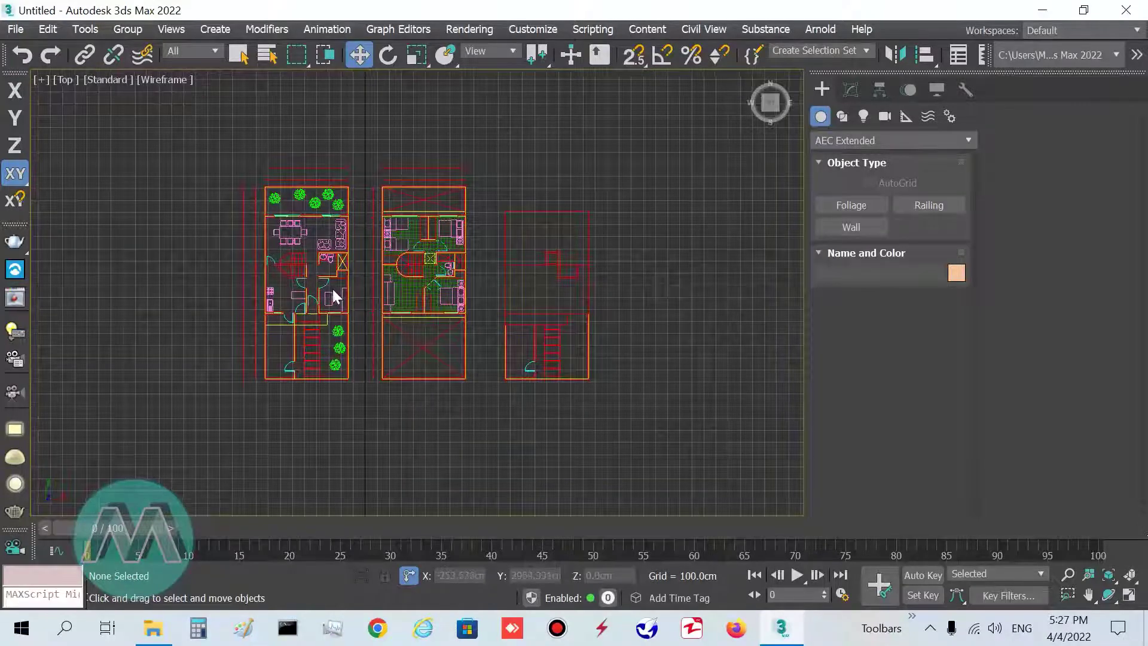
scroll(332, 288, "up", 3)
scroll(338, 290, "down", 6)
middle_click_drag(356, 359, 363, 287)
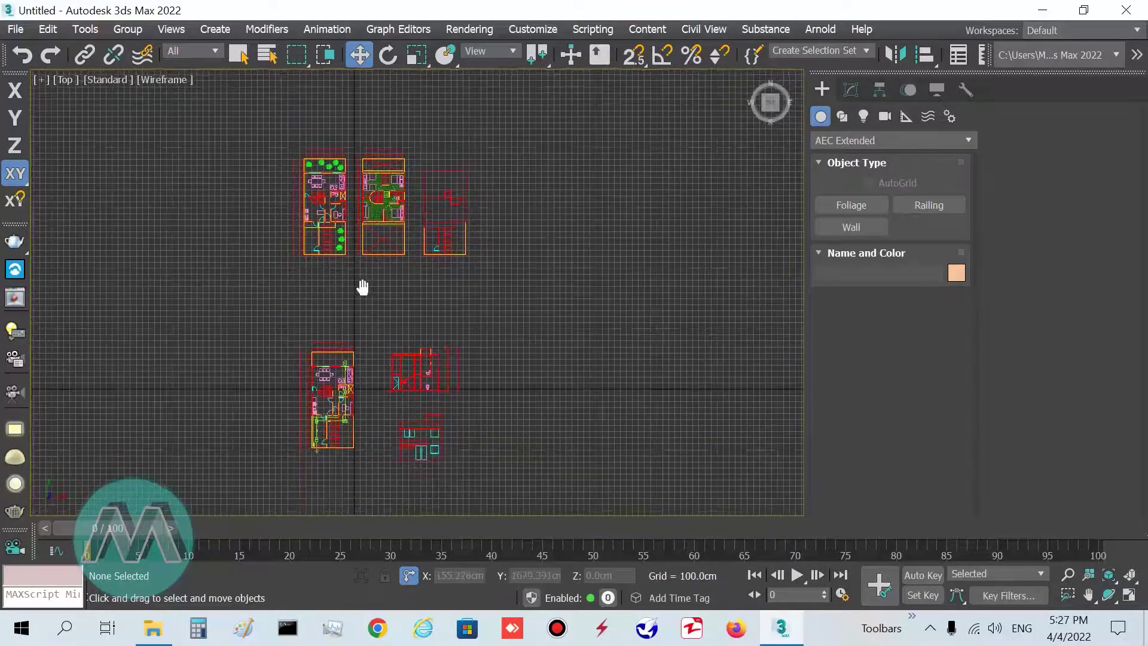
scroll(349, 302, "down", 2)
left_click_drag(255, 160, 531, 472)
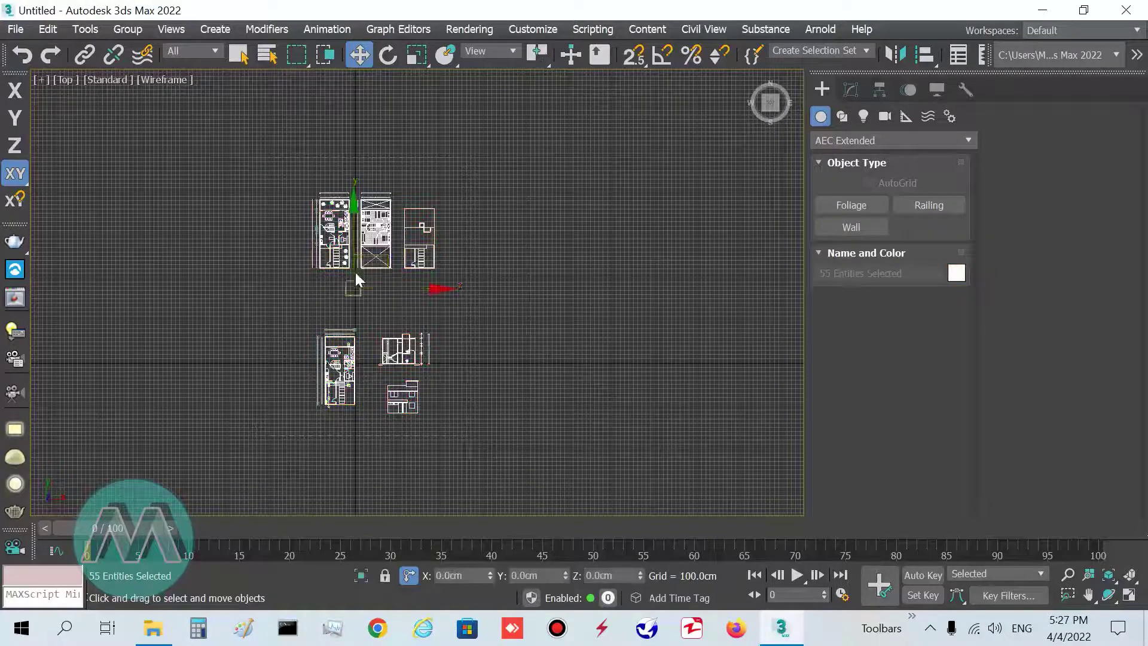
middle_click_drag(368, 274, 404, 278)
right_click(397, 275)
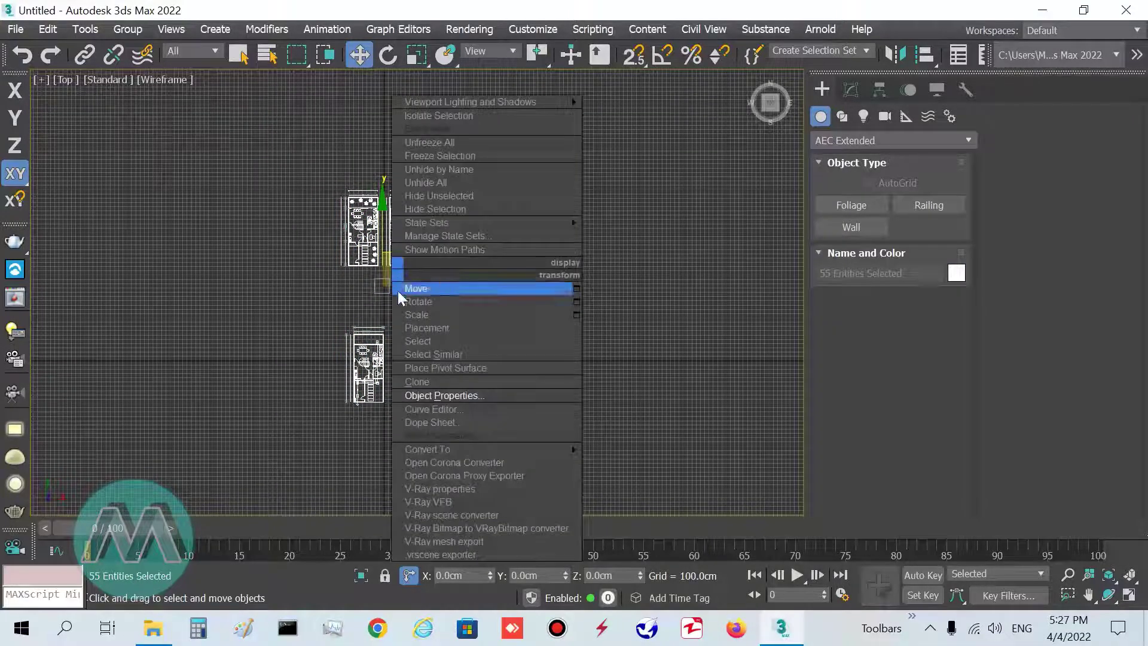
left_click(474, 396)
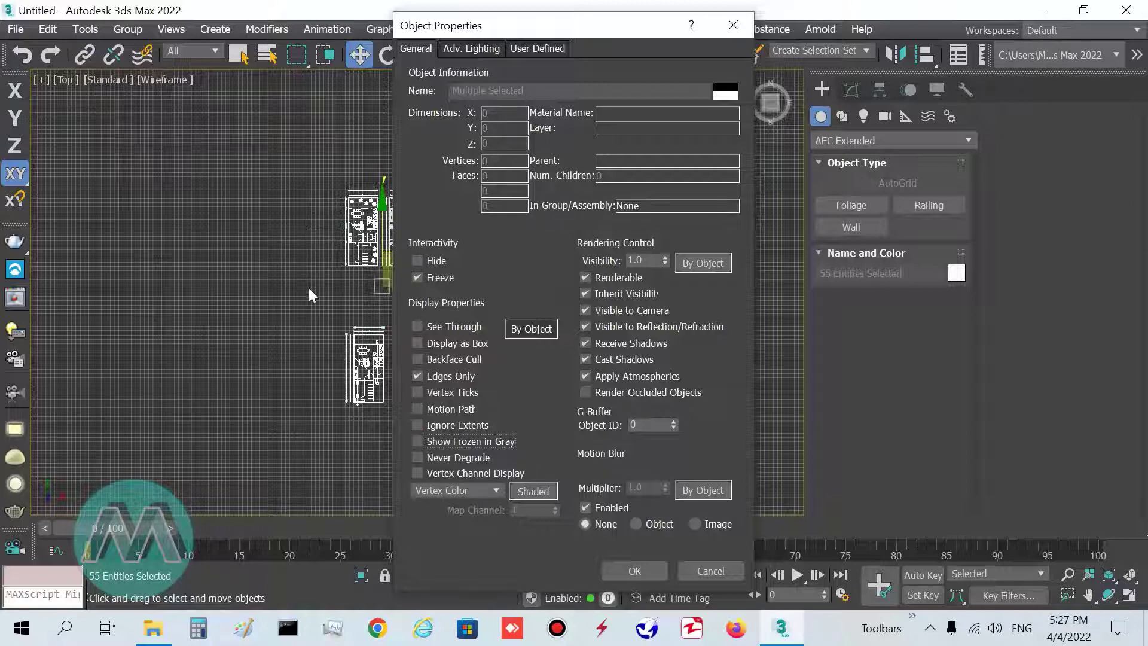
left_click(624, 568)
Activate the Wall tool from the AEC Extended object category
scroll(356, 223, "up", 8)
middle_click_drag(395, 274, 367, 331)
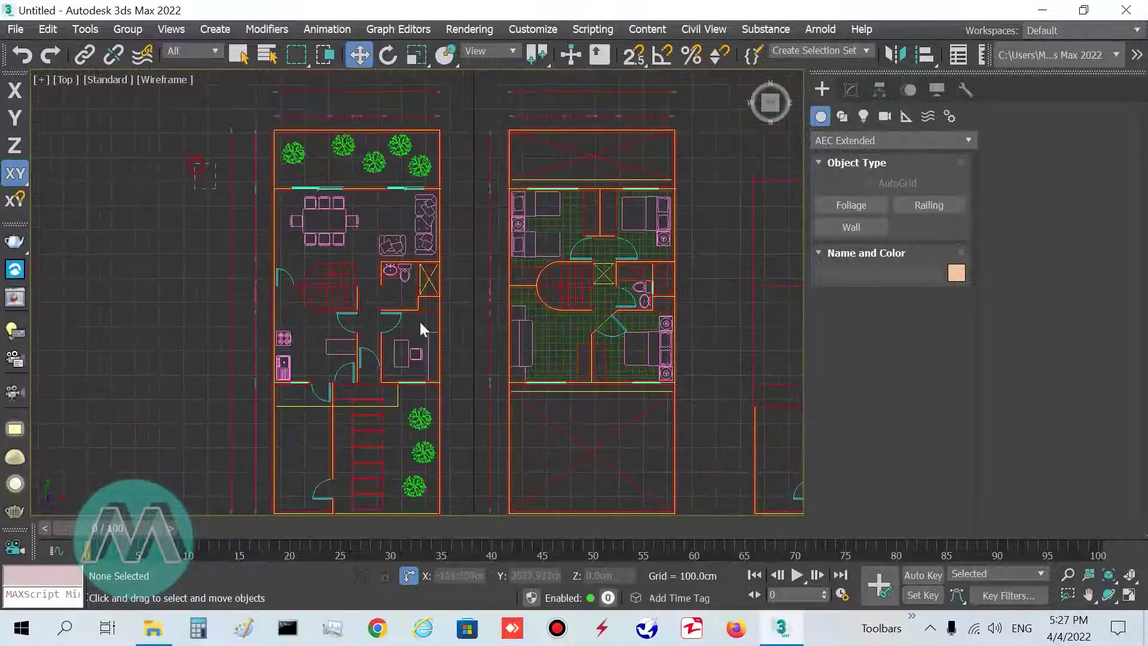
scroll(378, 310, "down", 5)
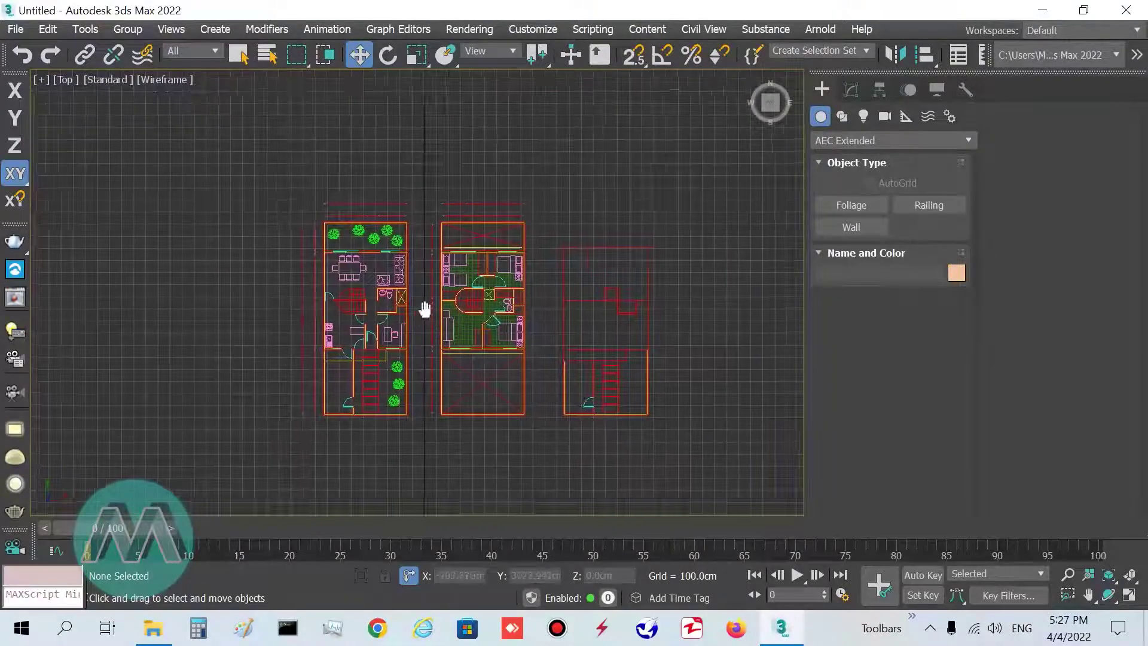
scroll(422, 307, "up", 3)
middle_click_drag(438, 299, 406, 279)
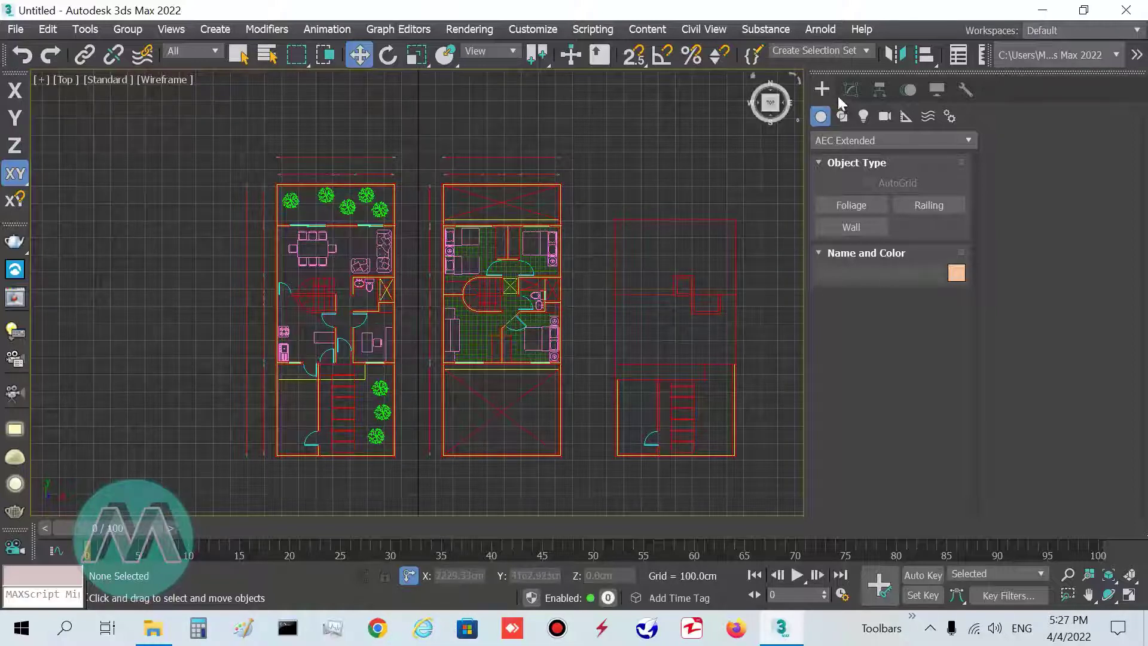
left_click(863, 148)
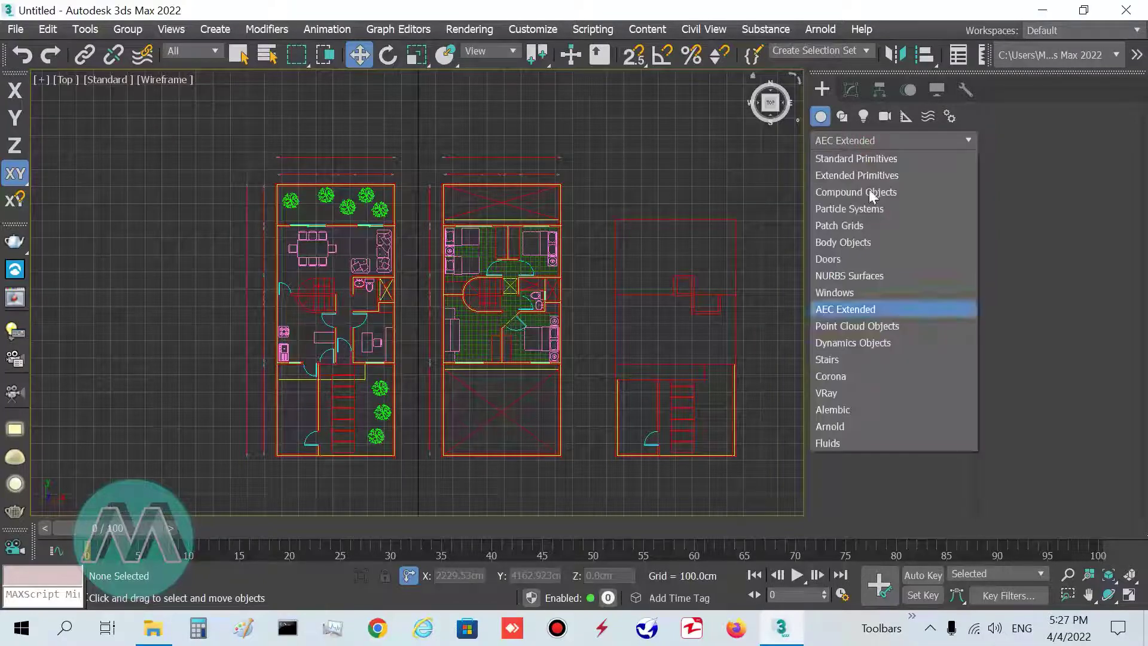
left_click(845, 310)
left_click(834, 229)
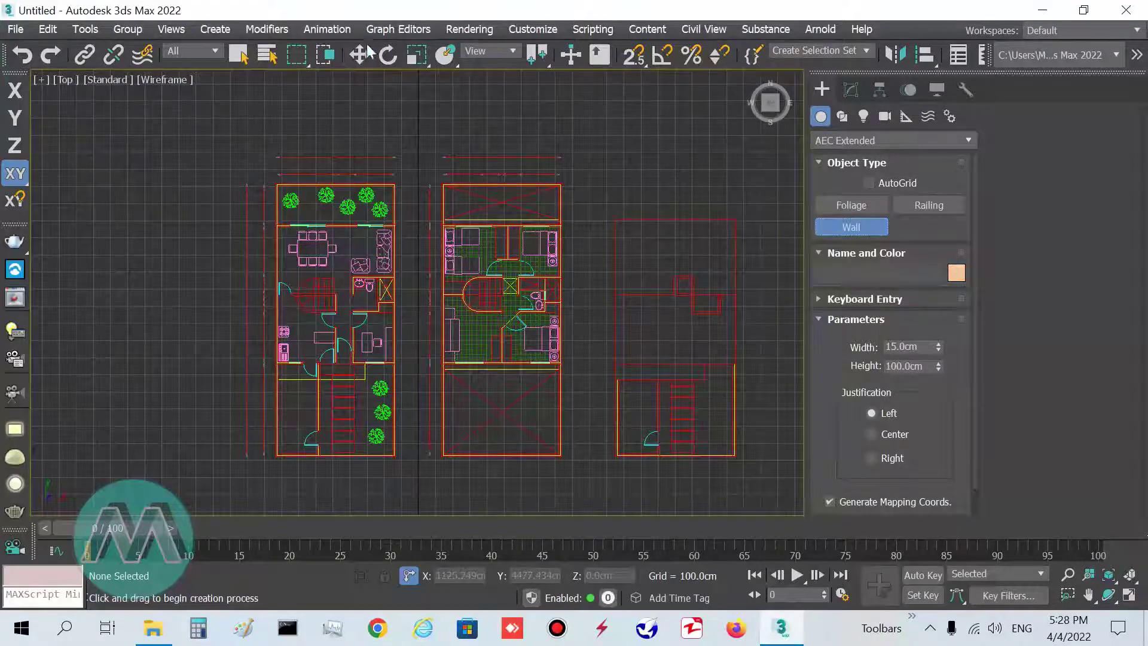
Turn on 2.5D snapping to vertices with Snap to frozen objects enabled
left_click(636, 63)
right_click(635, 63)
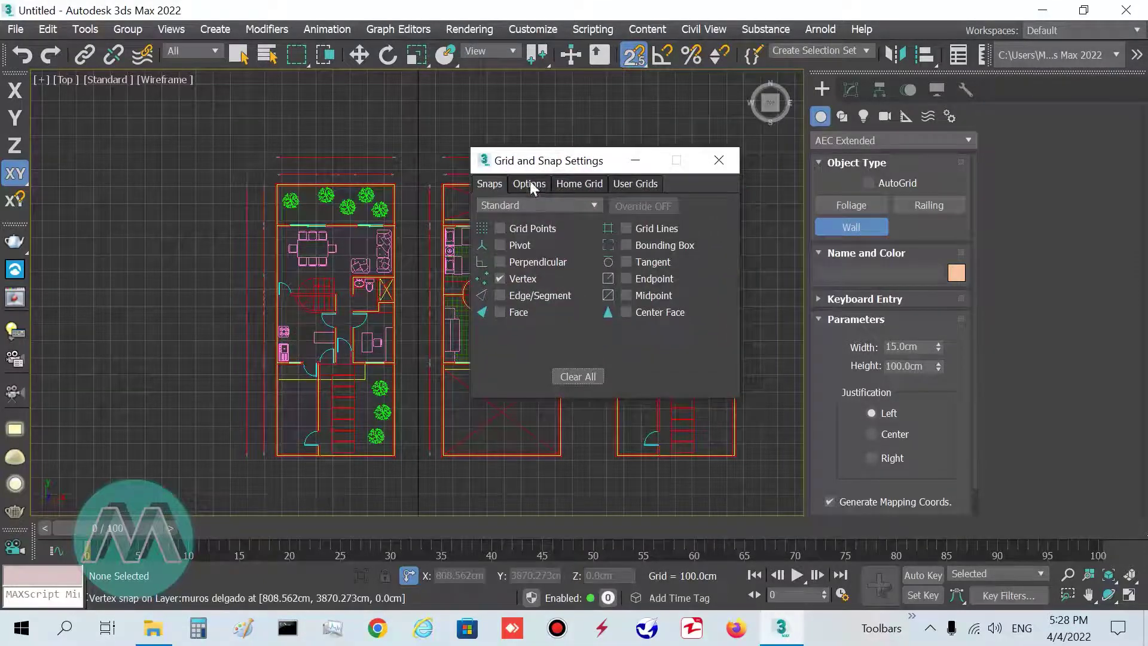
left_click(530, 184)
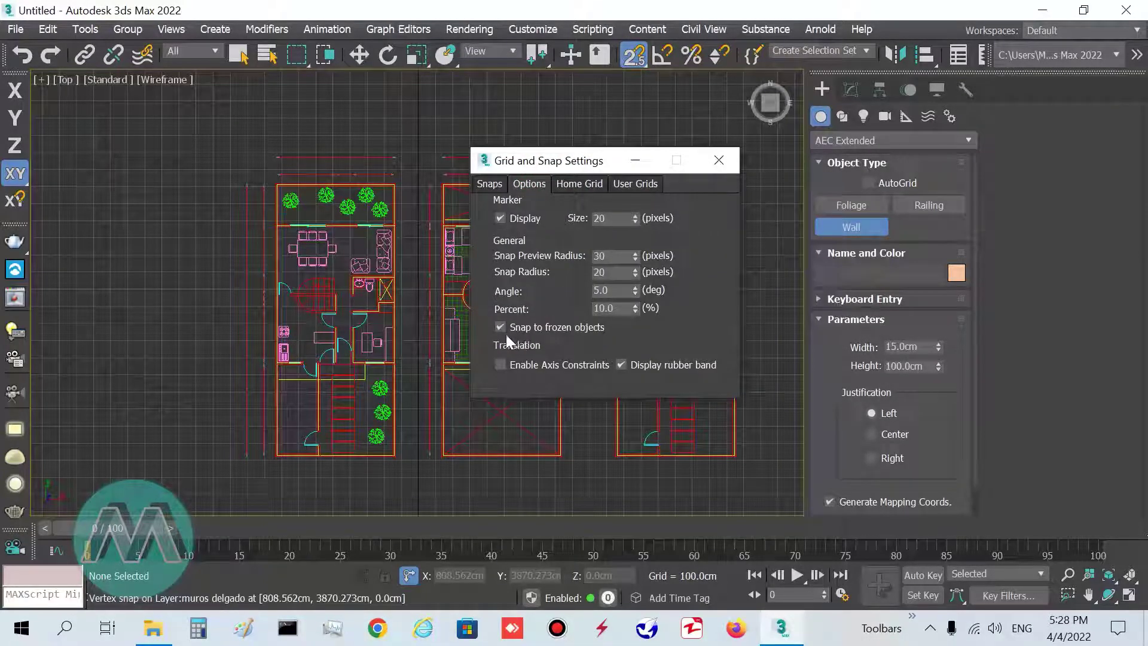
left_click(547, 333)
left_click(569, 332)
left_click(723, 171)
Hide the grid in the Top view around the first floor plan
middle_click_drag(756, 207, 746, 175)
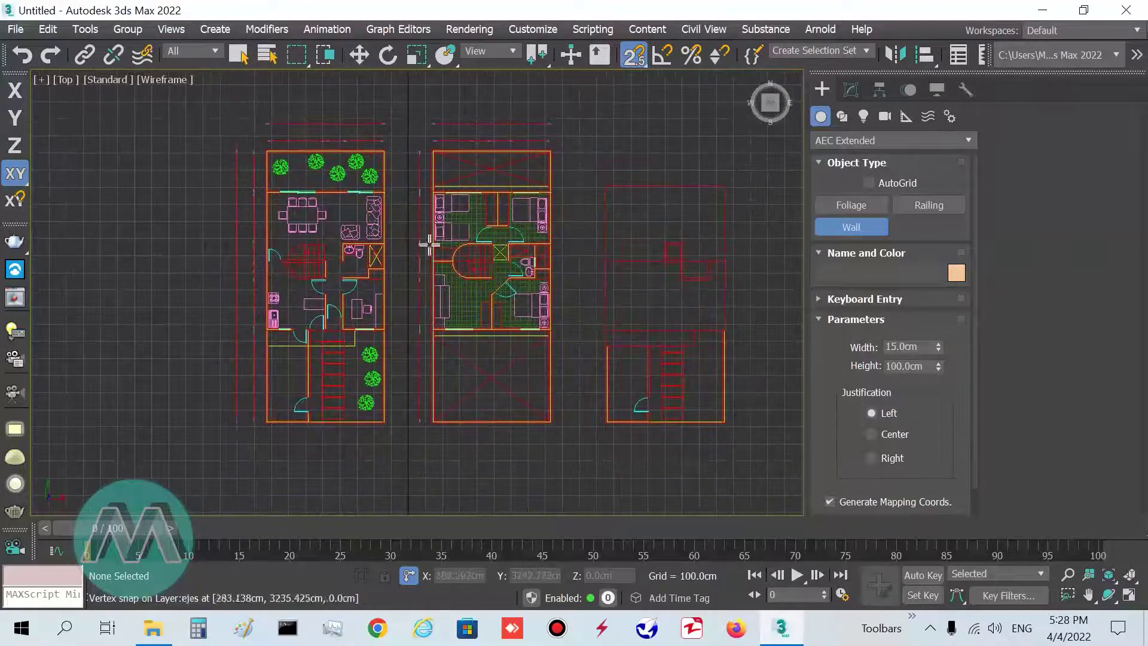
scroll(277, 195, "up", 5)
middle_click_drag(389, 156, 383, 232)
scroll(383, 232, "up", 2)
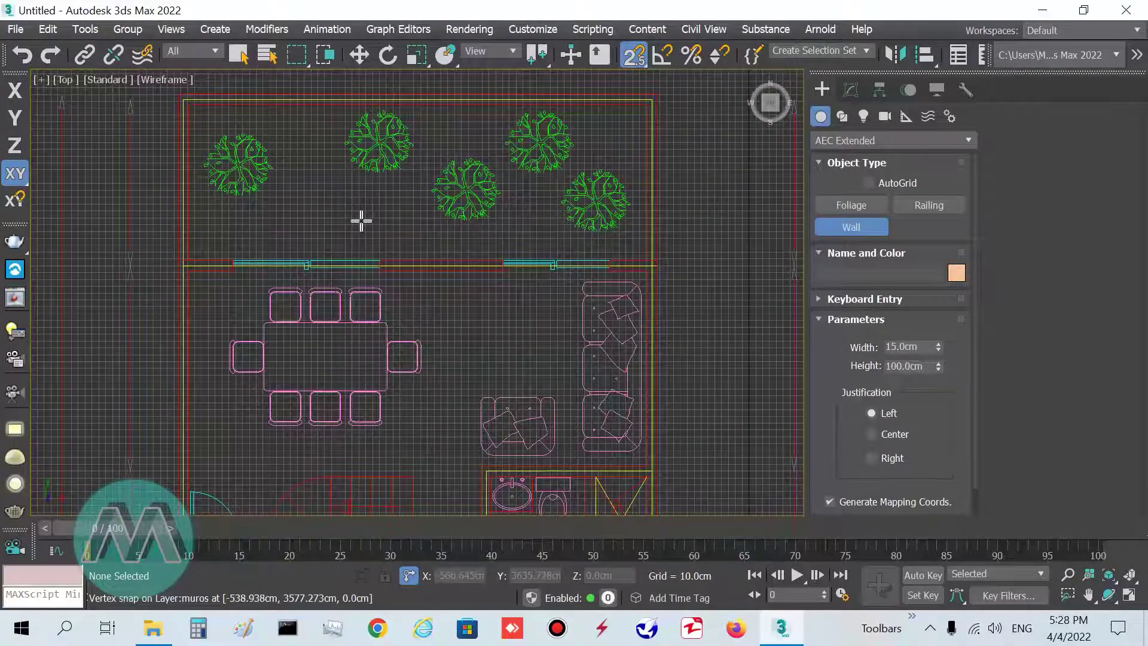
key("g")
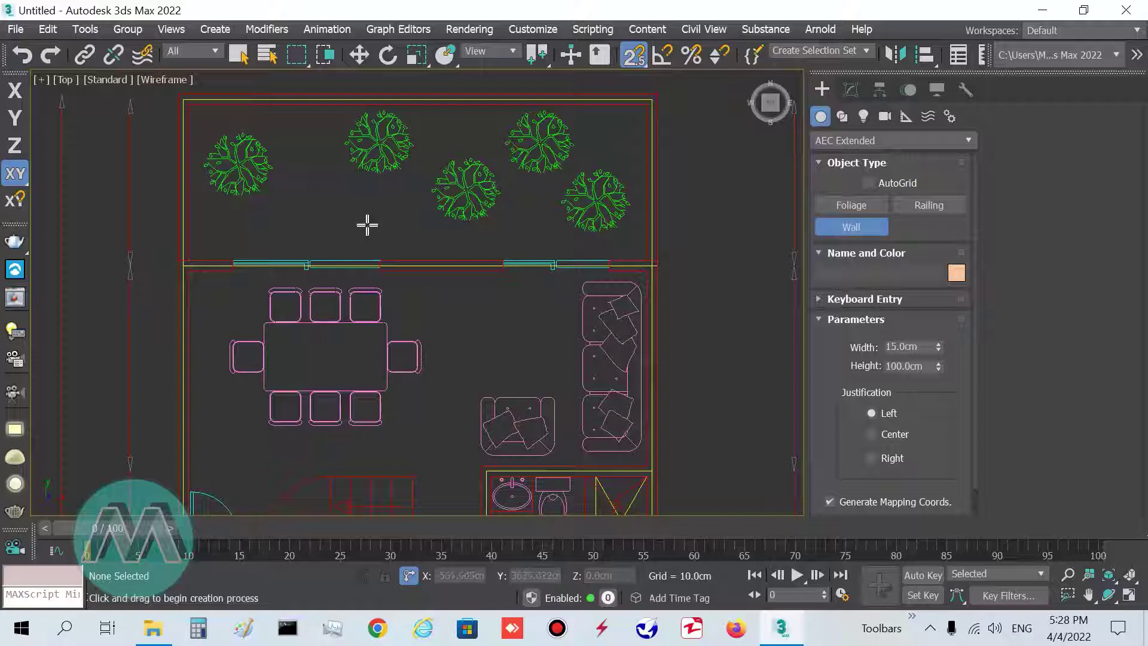
middle_click_drag(366, 225, 357, 244)
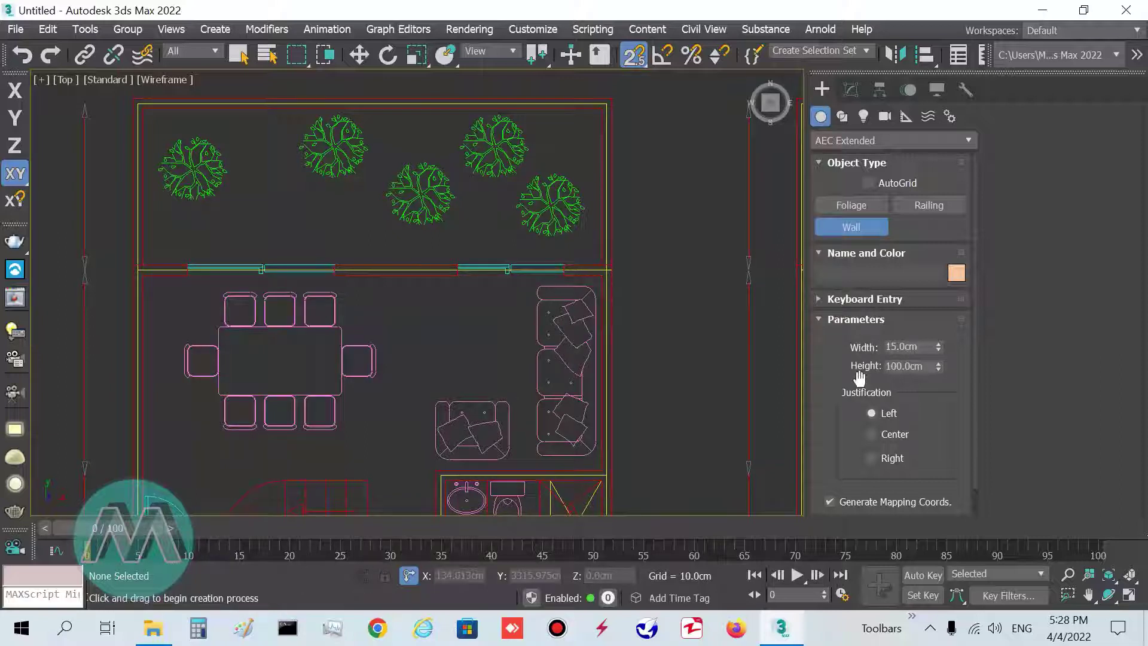
Set the height of the new wall to 300 cm
left_click(928, 367)
middle_click_drag(579, 332, 554, 329)
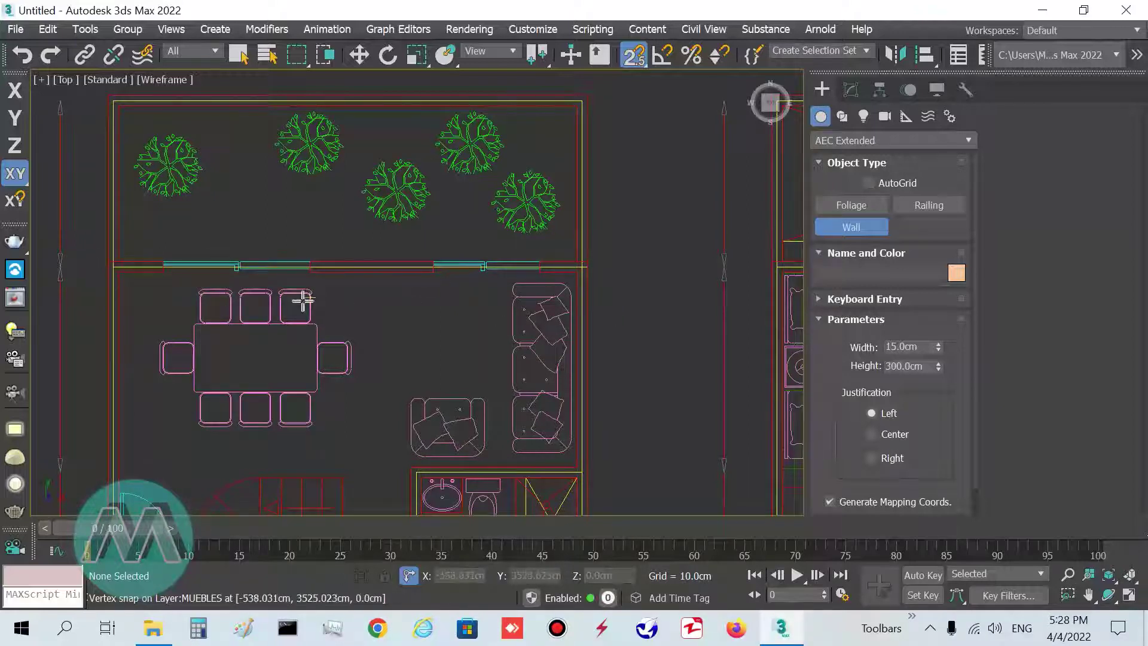
middle_click_drag(467, 317, 526, 344)
scroll(523, 349, "up", 2)
scroll(532, 371, "down", 4)
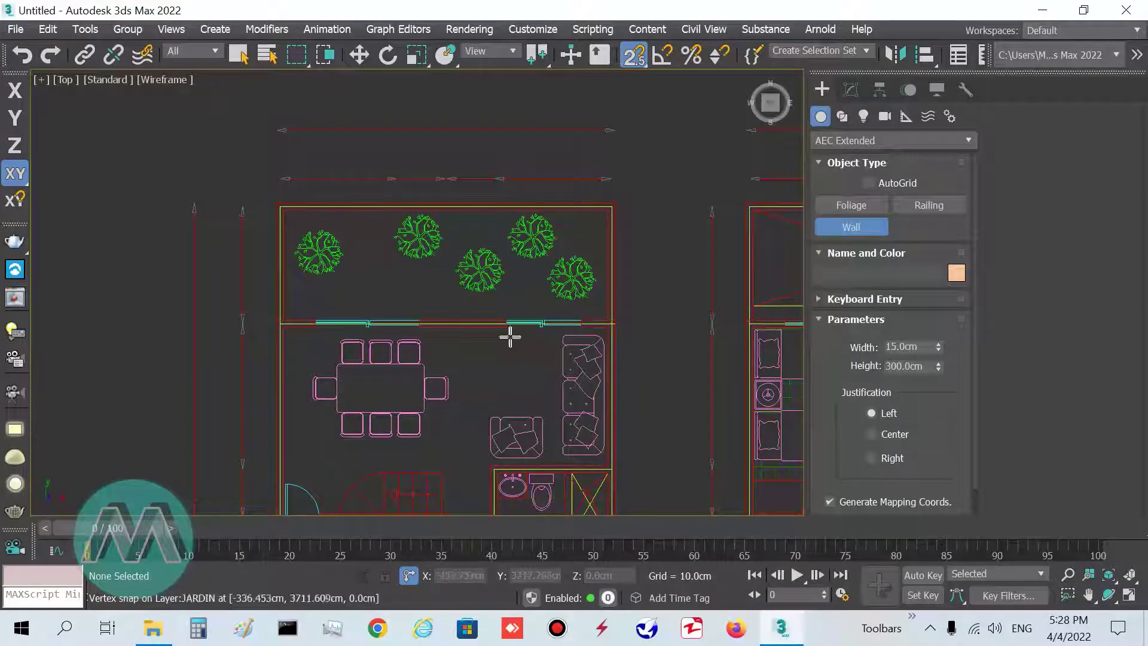
Start a 15 cm wide, 300 cm high wall between garden and dining room, running it from the left exterior corner to the right one
scroll(472, 359, "up", 3)
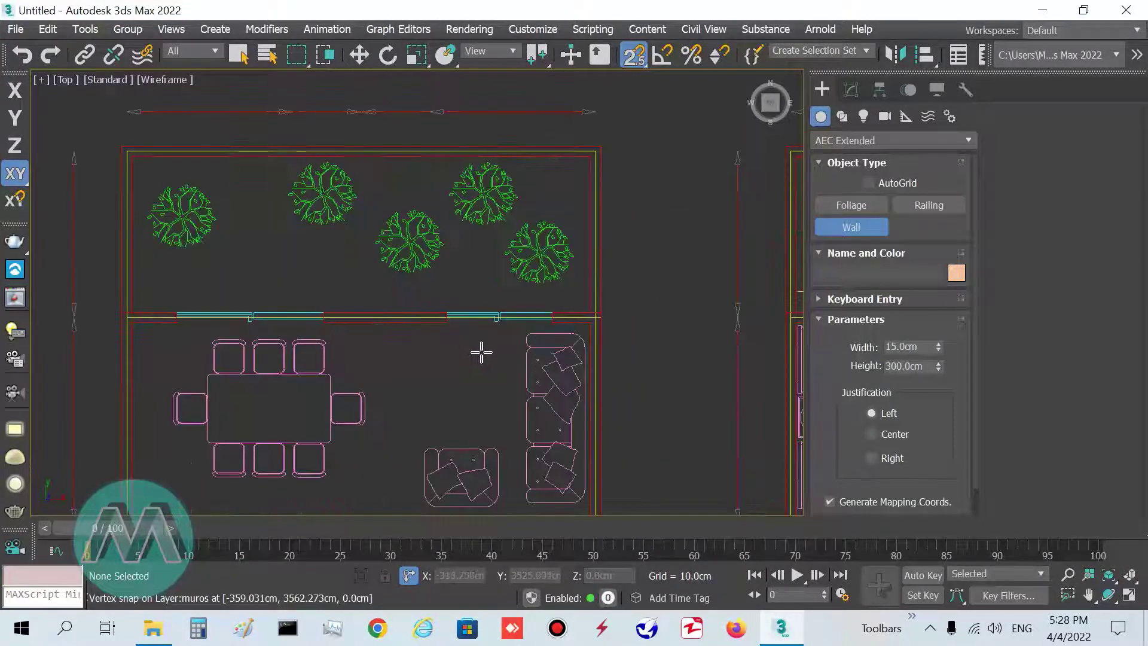
scroll(601, 319, "up", 5)
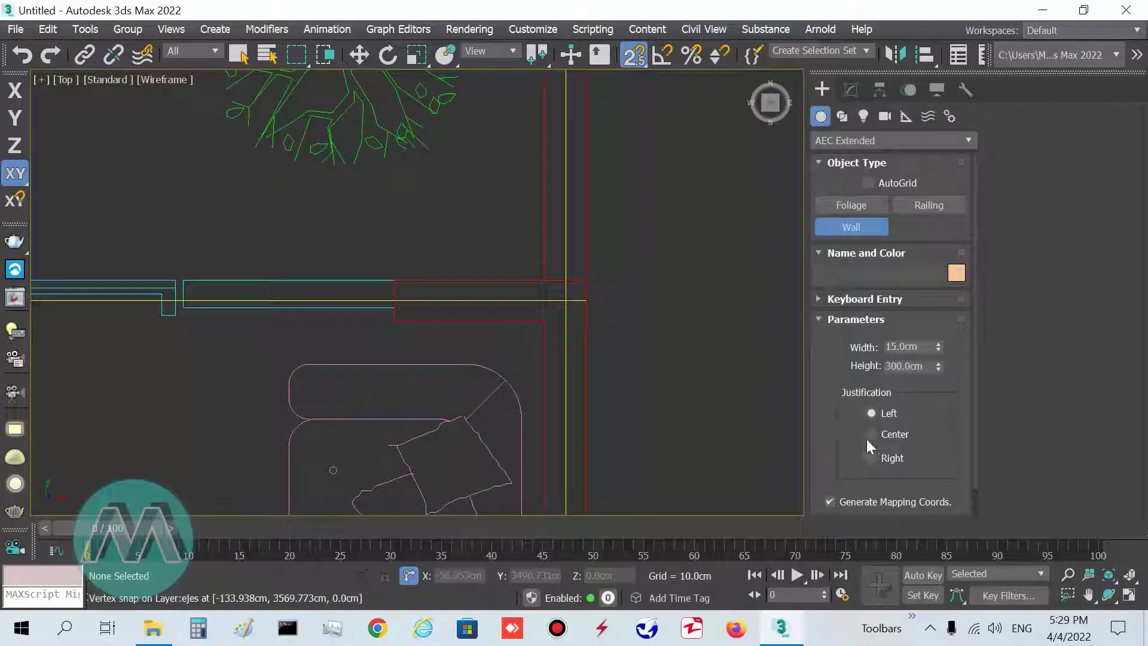
scroll(604, 382, "down", 3)
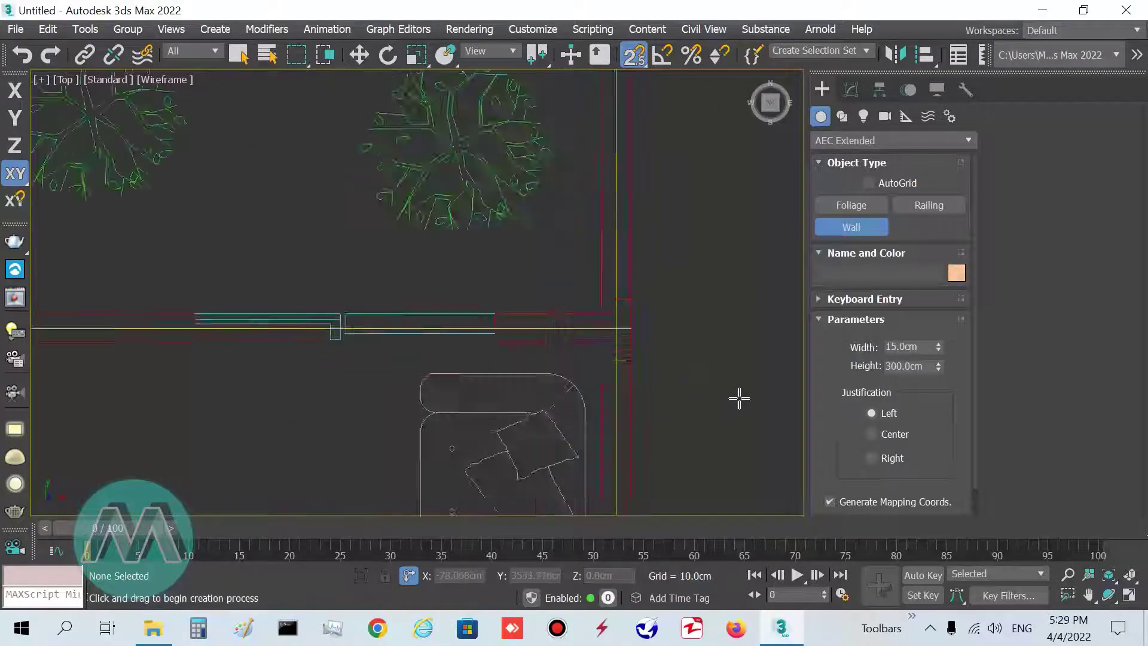
middle_click_drag(80, 237, 465, 200)
middle_click_drag(202, 286, 171, 285)
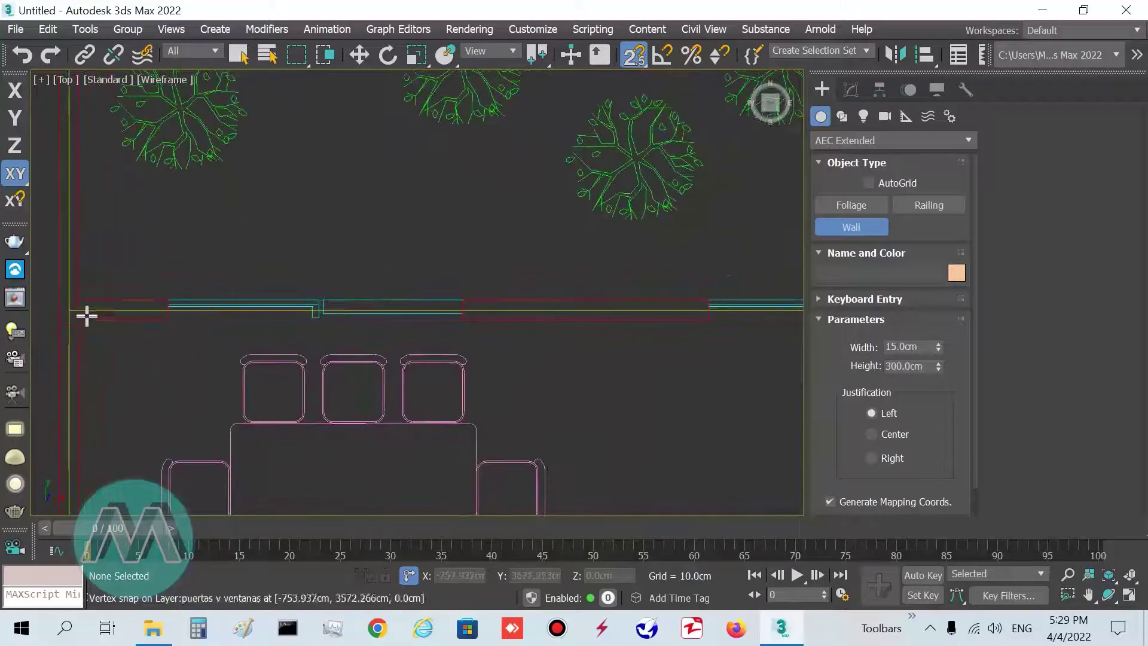
left_click(59, 293)
scroll(535, 254, "down", 2)
middle_click_drag(515, 262, 193, 313)
scroll(531, 369, "up", 3)
left_click(592, 269)
Continue the wall down the plan's right exterior side to the office's lower-right corner
scroll(541, 378, "down", 2)
scroll(540, 384, "down", 4)
middle_click_drag(560, 468, 566, 116)
middle_click_drag(579, 384, 636, 62)
scroll(529, 345, "up", 4)
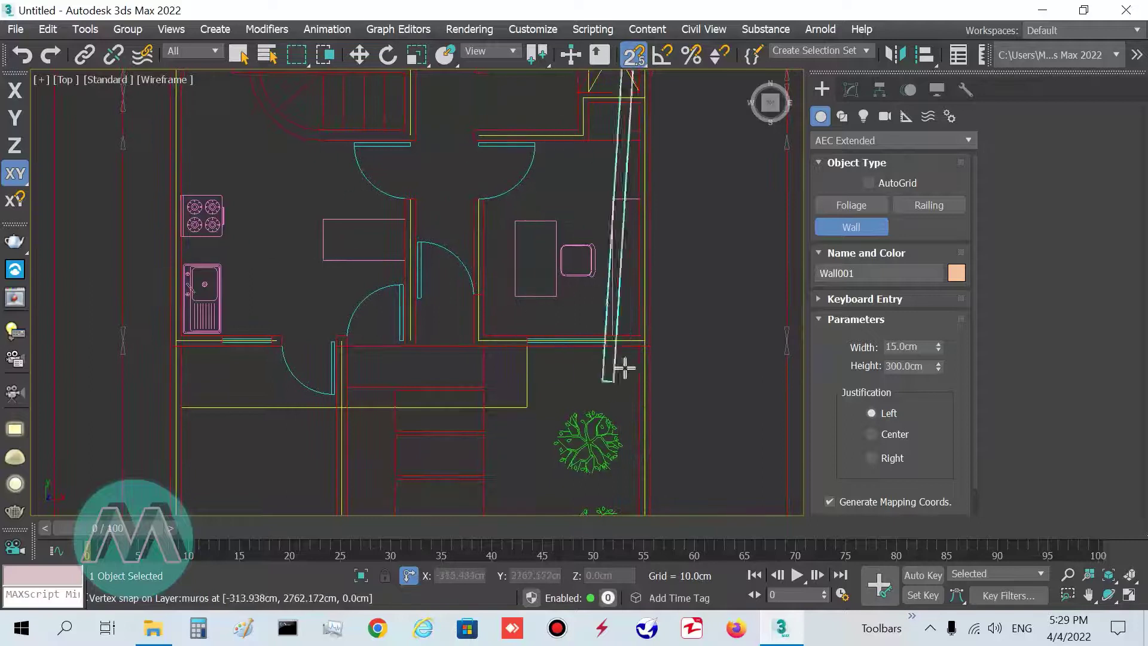
left_click(643, 338)
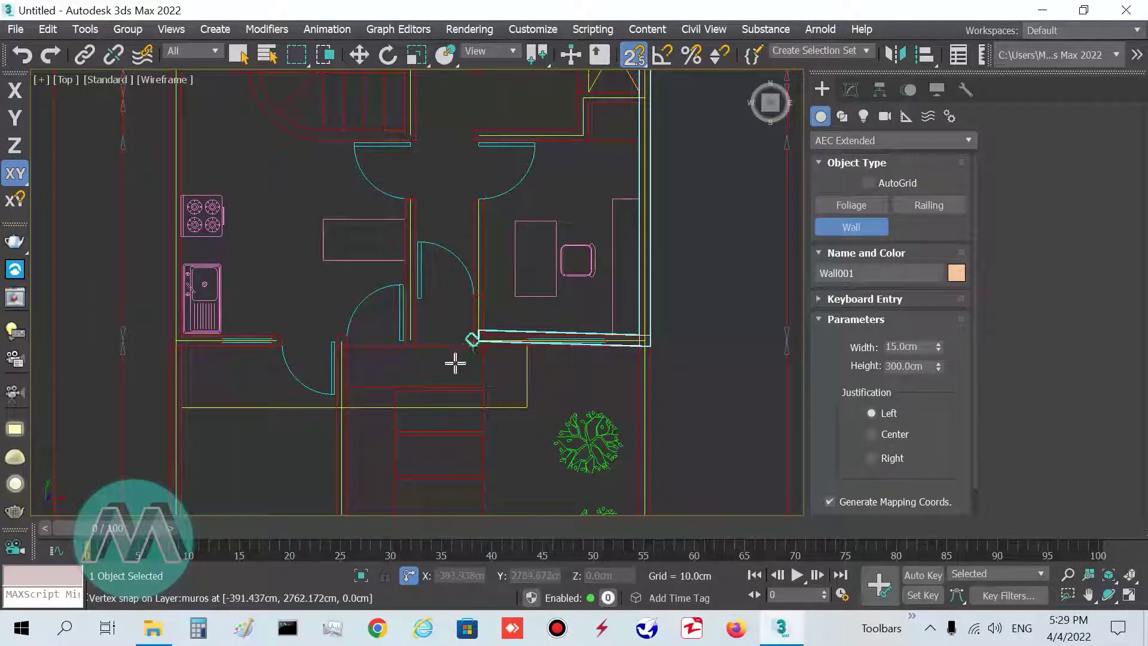
Continue the wall along the office's window side to the outer vertex of the office's lower-left corner
scroll(448, 361, "up", 3)
middle_click_drag(479, 279, 241, 353)
scroll(246, 374, "down", 2)
left_click(236, 365)
scroll(237, 366, "up", 3)
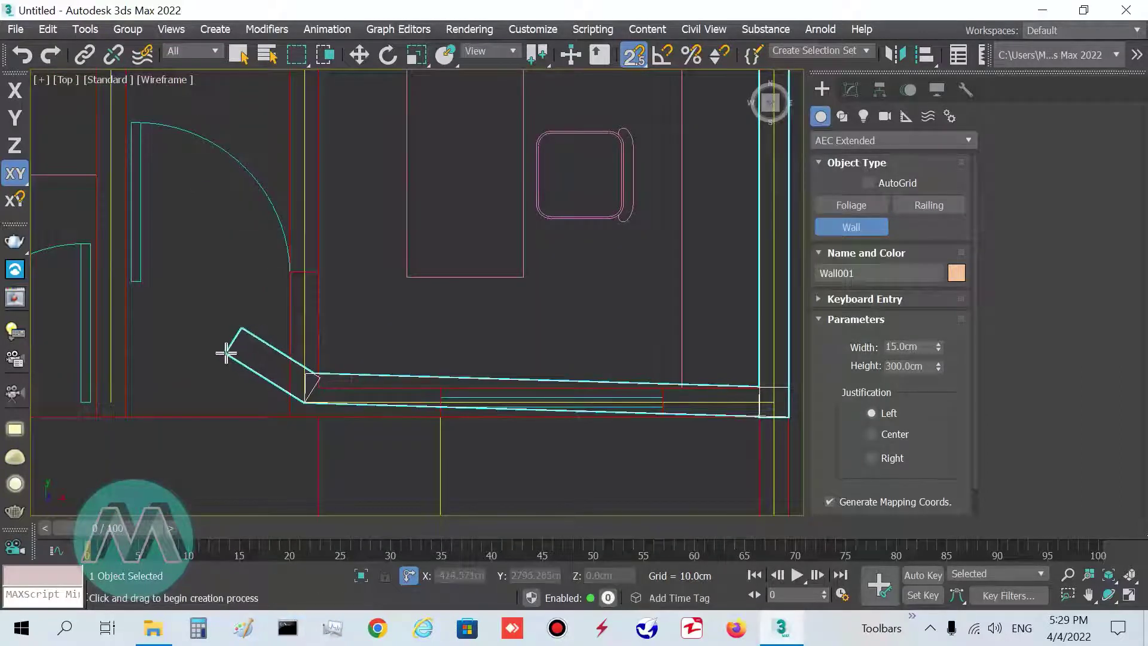
key("BackSpace")
middle_click_drag(252, 386, 290, 405)
left_click(321, 430)
Run the wall up the office's left side to the door opening, end it there and view it in Perspective
middle_click_drag(267, 367, 269, 448)
scroll(275, 312, "down", 2)
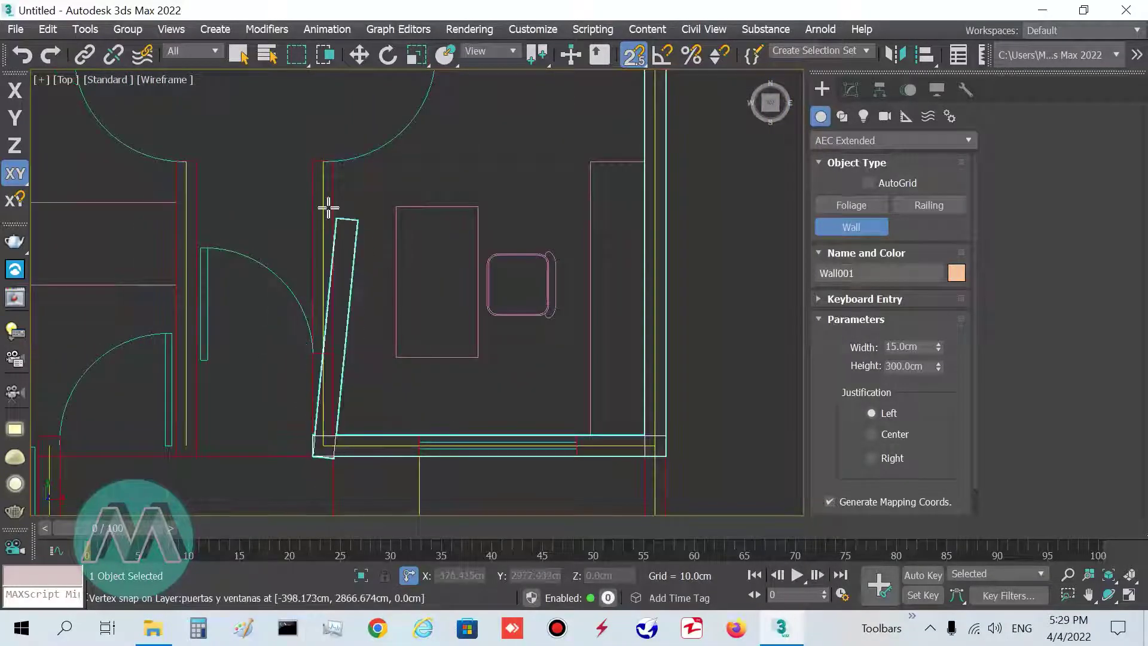
key("alt+w")
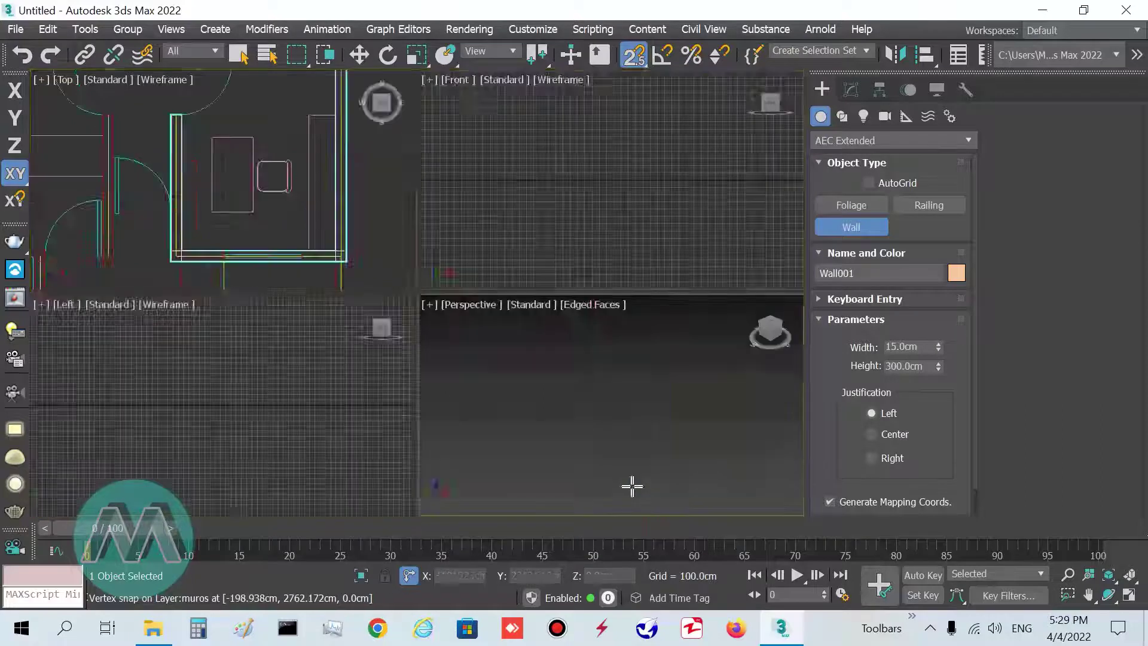
middle_click(630, 485)
key("alt+w")
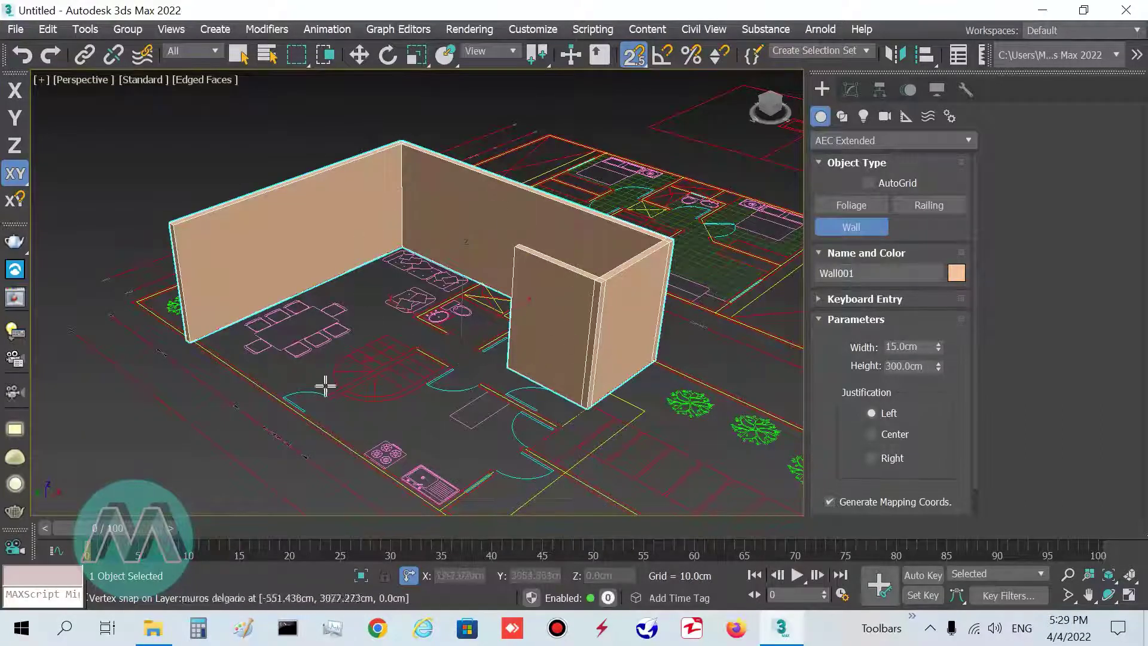
Start a second wall at the door opening on the kitchen's right side and run it down to the lower corner
key("t")
scroll(307, 259, "down", 5)
middle_click_drag(359, 306, 298, 210)
scroll(319, 363, "up", 5)
middle_click_drag(423, 320, 389, 346)
left_click(520, 205)
left_click(516, 420)
Continue the second wall along the kitchen's lower side and up the left exterior side to the garden wall, ending it there
scroll(196, 395, "down", 4)
middle_click_drag(246, 312, 287, 376)
scroll(253, 301, "up", 4)
middle_click_drag(194, 159, 268, 321)
scroll(257, 359, "down", 1)
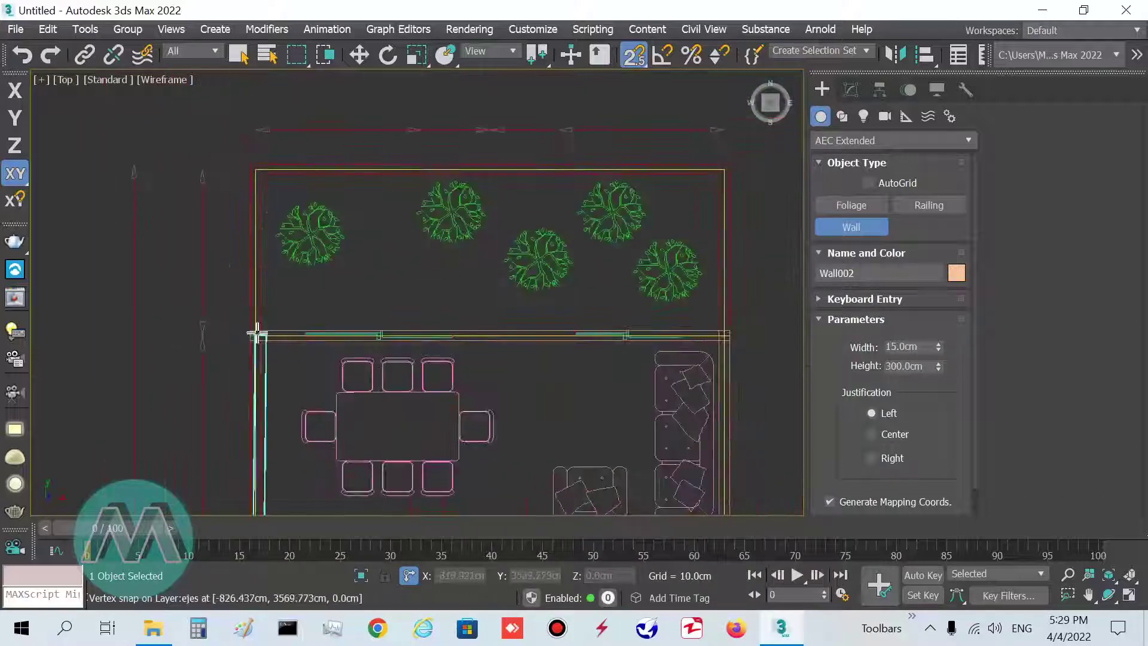
right_click(257, 354)
key("alt+w")
right_click(661, 472)
key("alt+w")
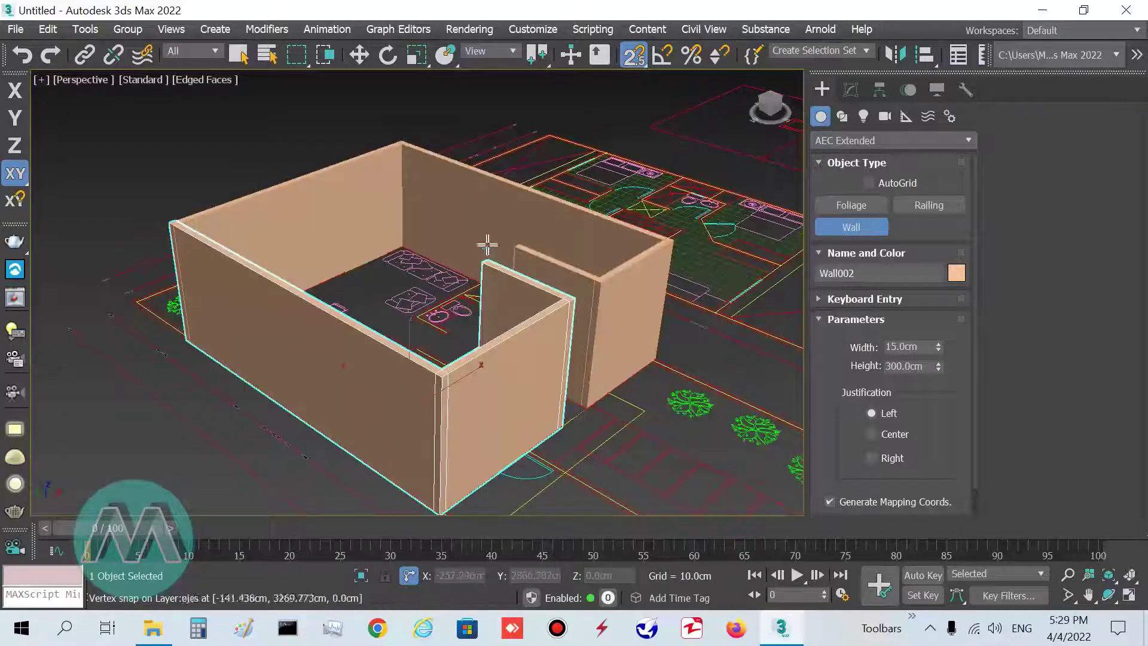
Draw a wall up the bathroom's left side and along its upper side to the right exterior wall
key("t")
scroll(440, 389, "down", 4)
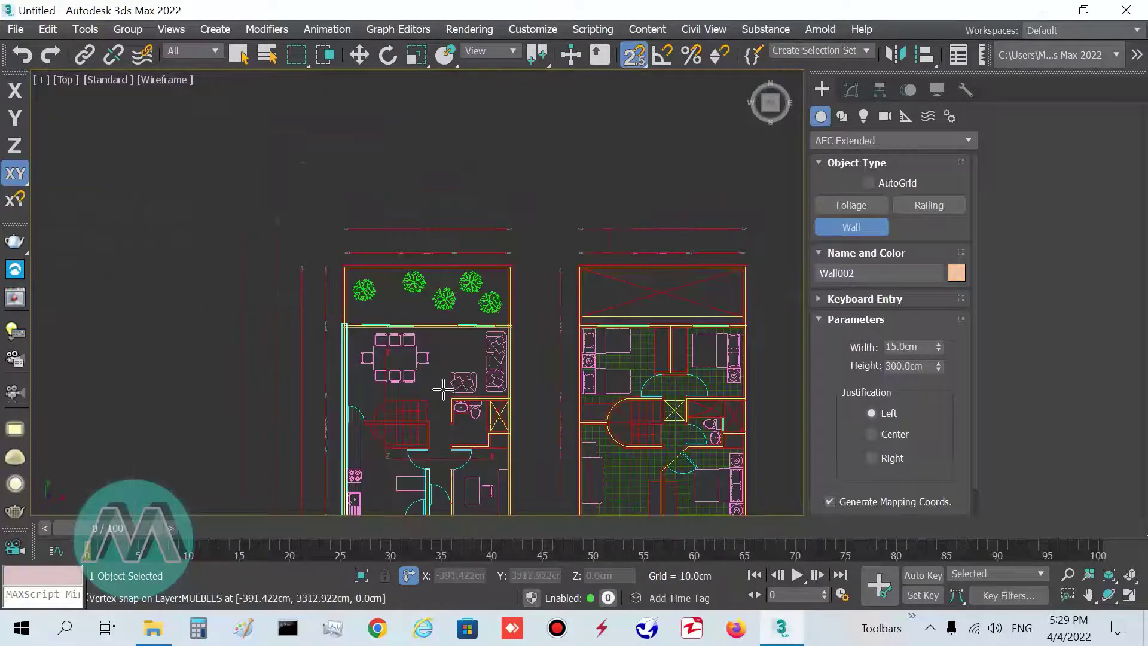
scroll(374, 217, "up", 6)
scroll(445, 235, "up", 4)
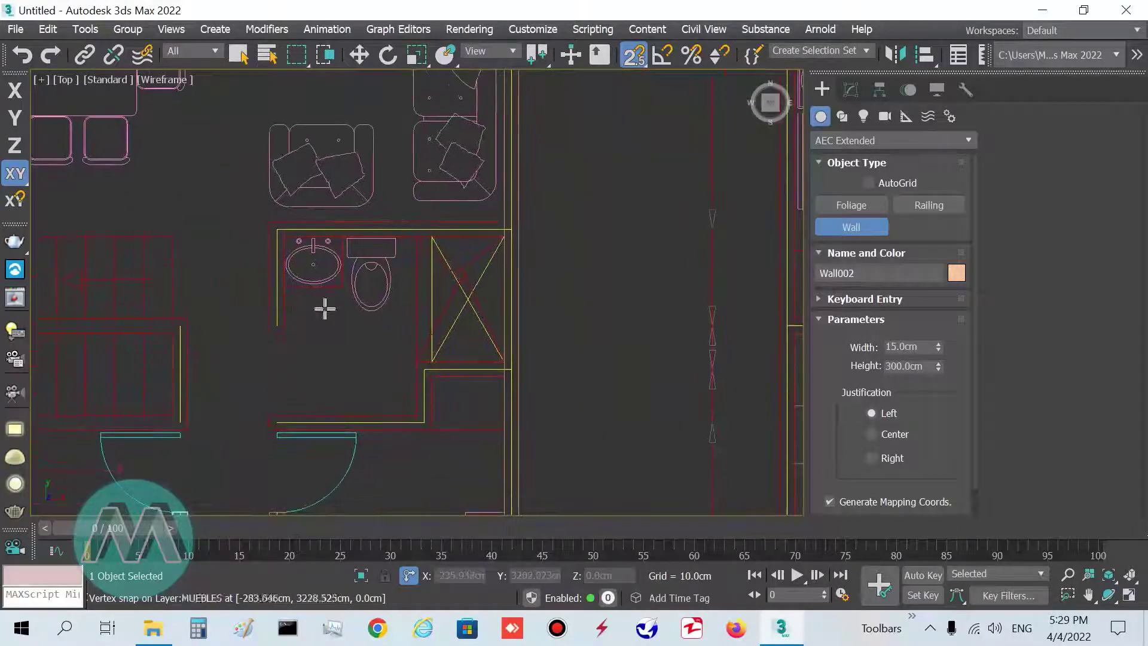
left_click(271, 335)
left_click(271, 226)
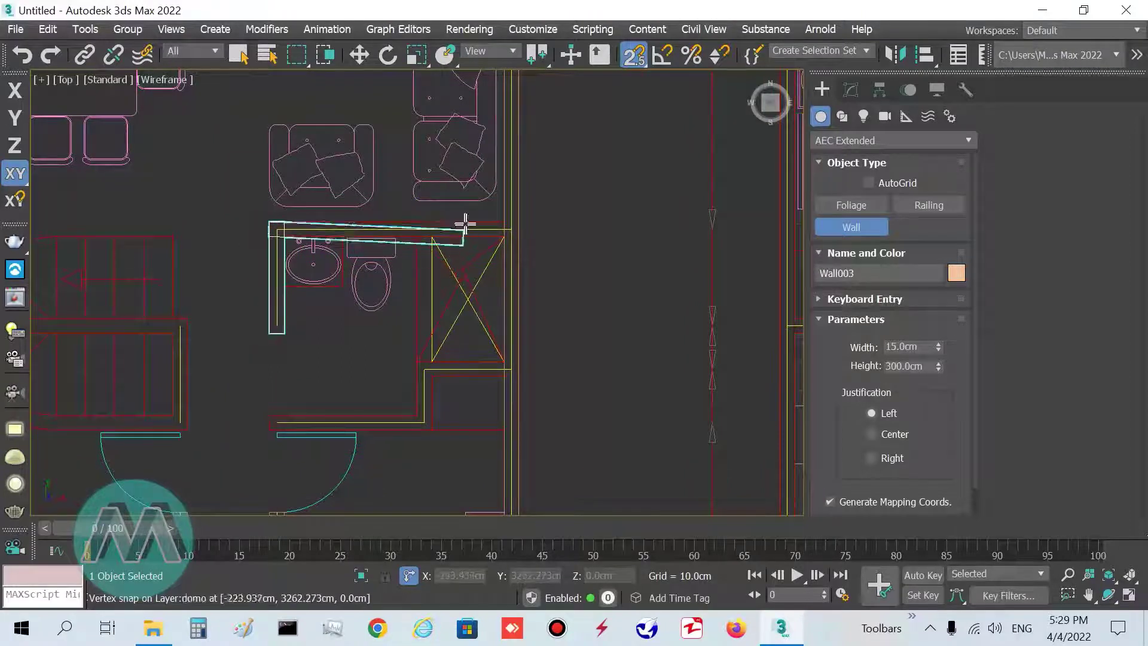
right_click(275, 406)
Draw the bathroom's lower wall from its left end, stepping up around the corner and over to the right exterior wall
left_click(276, 409)
left_click(419, 361)
middle_click_drag(338, 396, 522, 441)
left_click(470, 436)
right_click(465, 329)
Draw a wall between the two stair flights and down the right end of the lower flight to the door
left_click(209, 331)
left_click(242, 347)
left_click(471, 336)
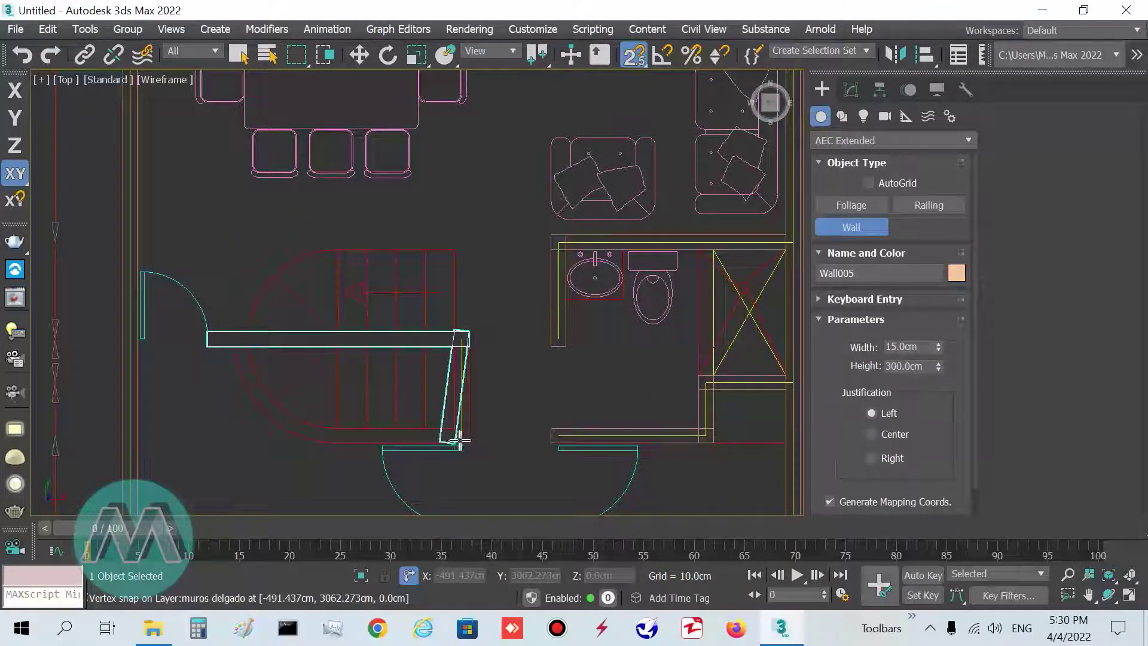
right_click(395, 419)
right_click(396, 419)
Examine the modelled walls in the Perspective view, both shaded and in wireframe
key("alt+w")
middle_click(531, 467)
key("alt+w")
middle_click_drag(468, 349, 361, 377, "alt")
scroll(357, 318, "up", 4)
middle_click_drag(356, 318, 370, 336, "alt")
key("F3")
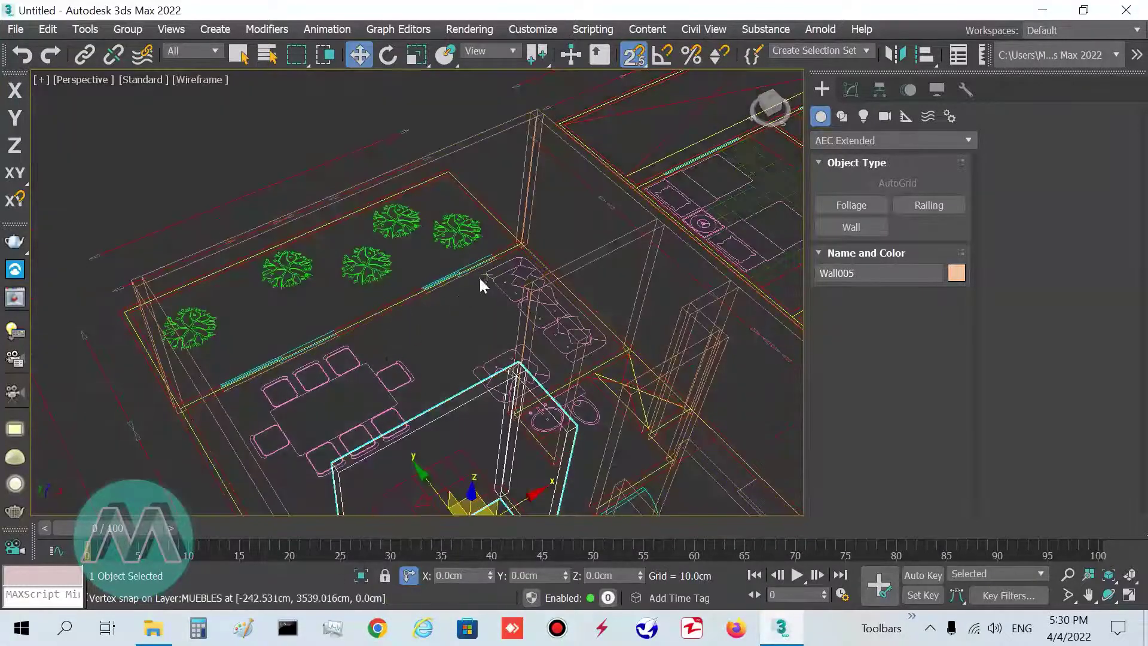
key("F3")
Create a sliding door over the right door symbol in the garden wall, 155 cm wide, 15 cm deep and about 108 cm high
key("t")
middle_click_drag(417, 235, 407, 482)
scroll(611, 280, "up", 2)
middle_click_drag(518, 257, 450, 256)
scroll(463, 249, "up", 1)
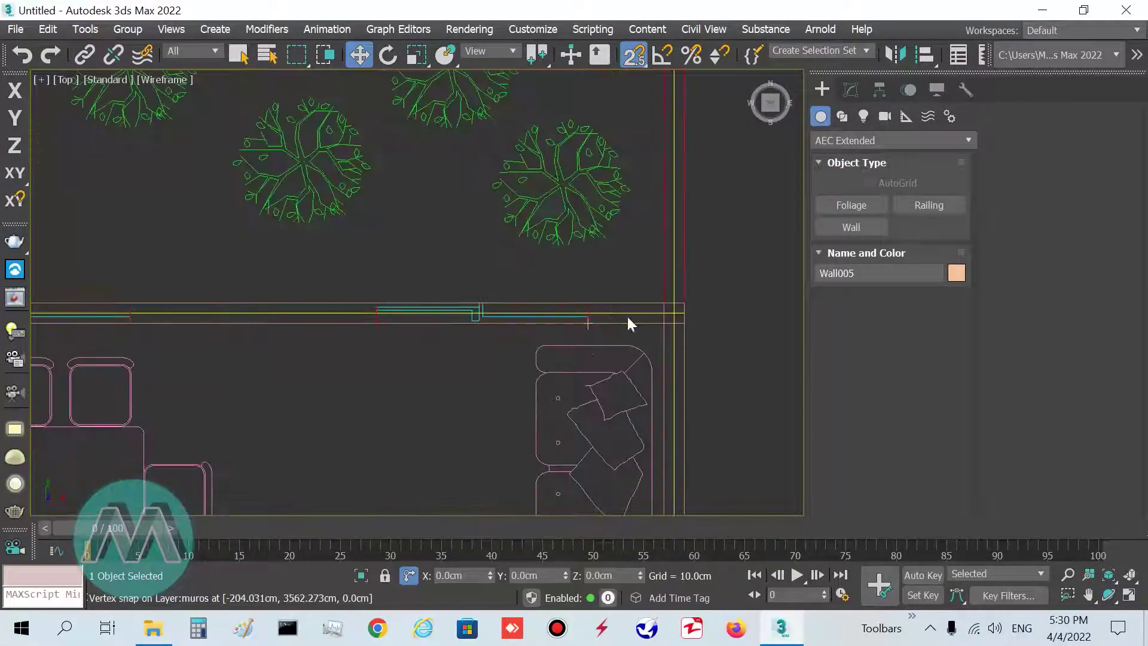
left_click(882, 135)
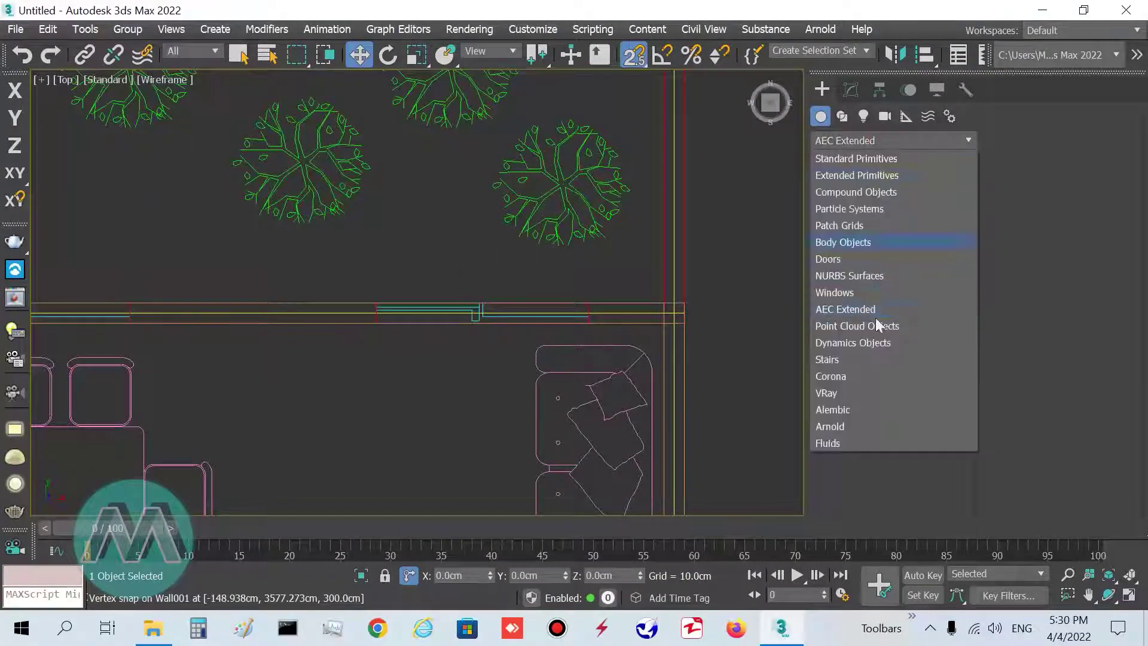
left_click(827, 261)
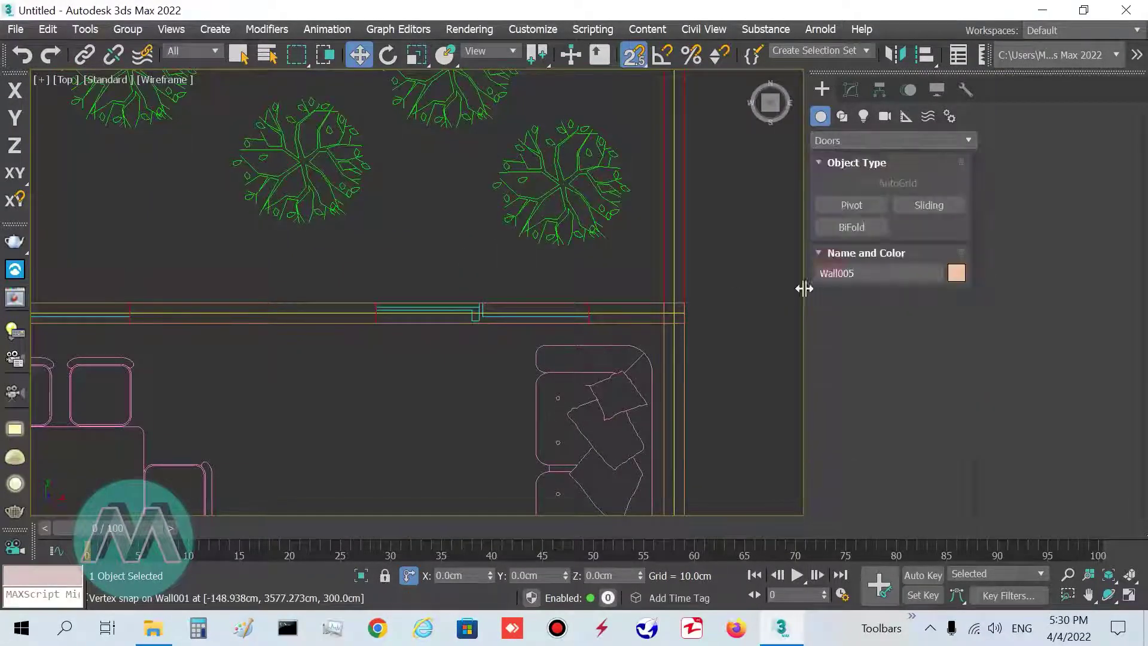
left_click(934, 207)
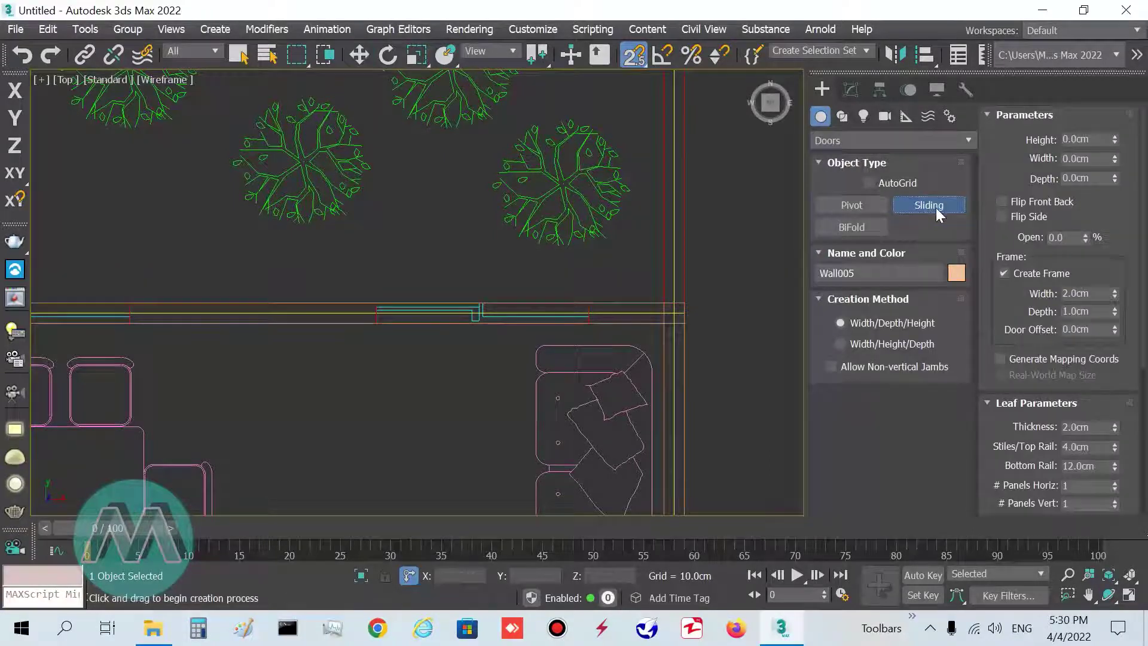
middle_click_drag(499, 273, 441, 320)
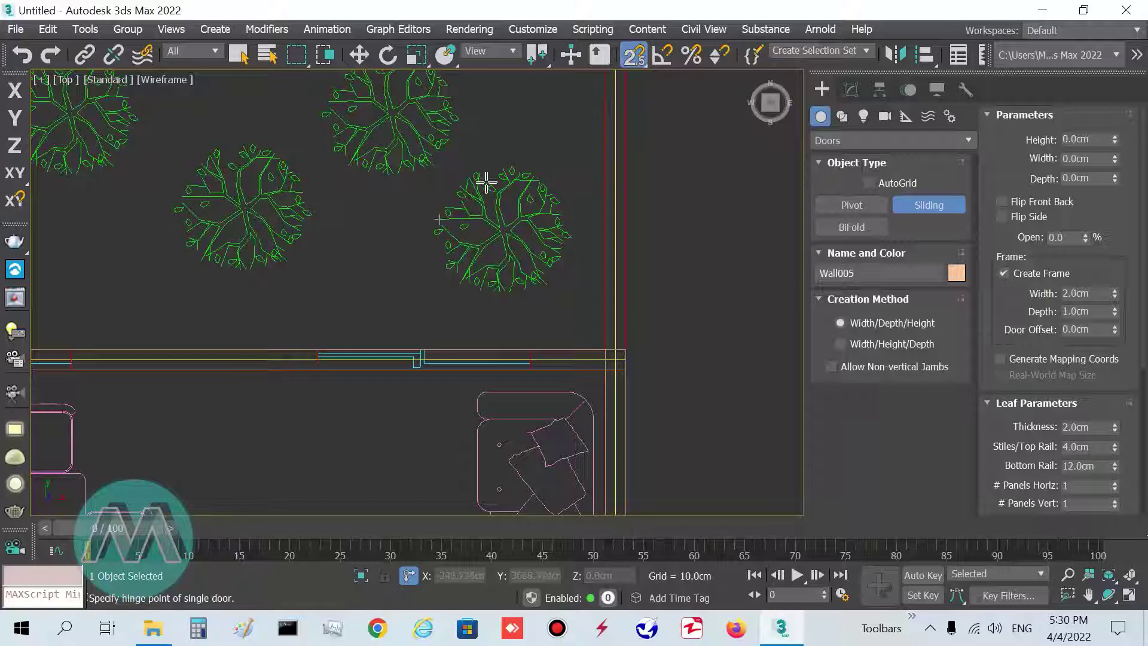
left_click_drag(313, 347, 520, 355)
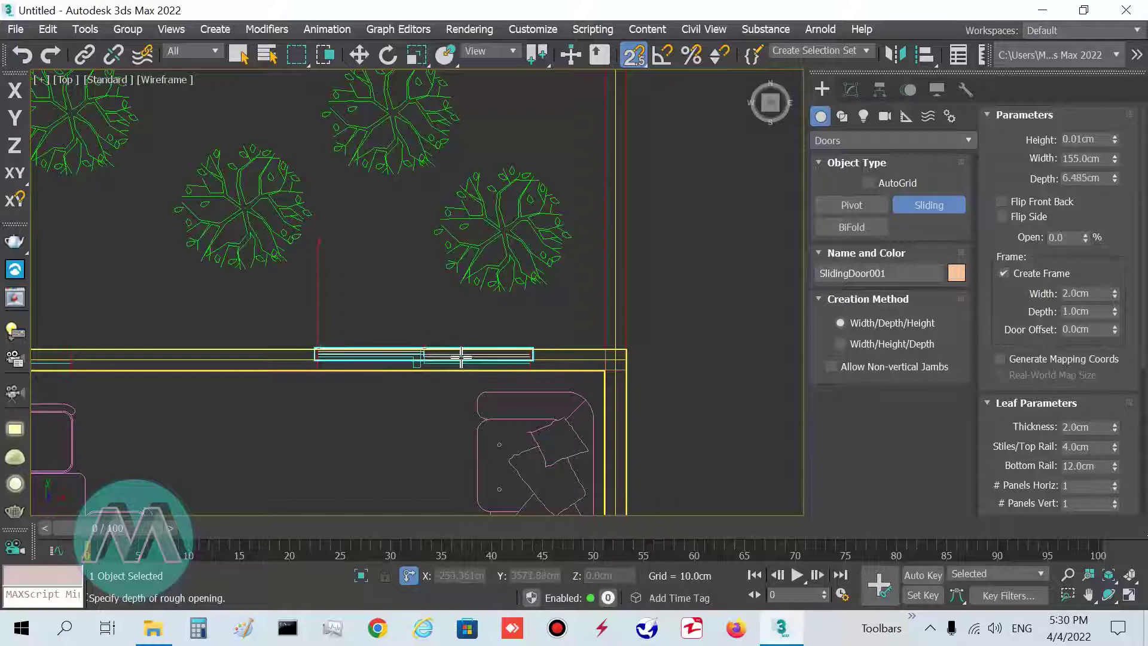
left_click(519, 372)
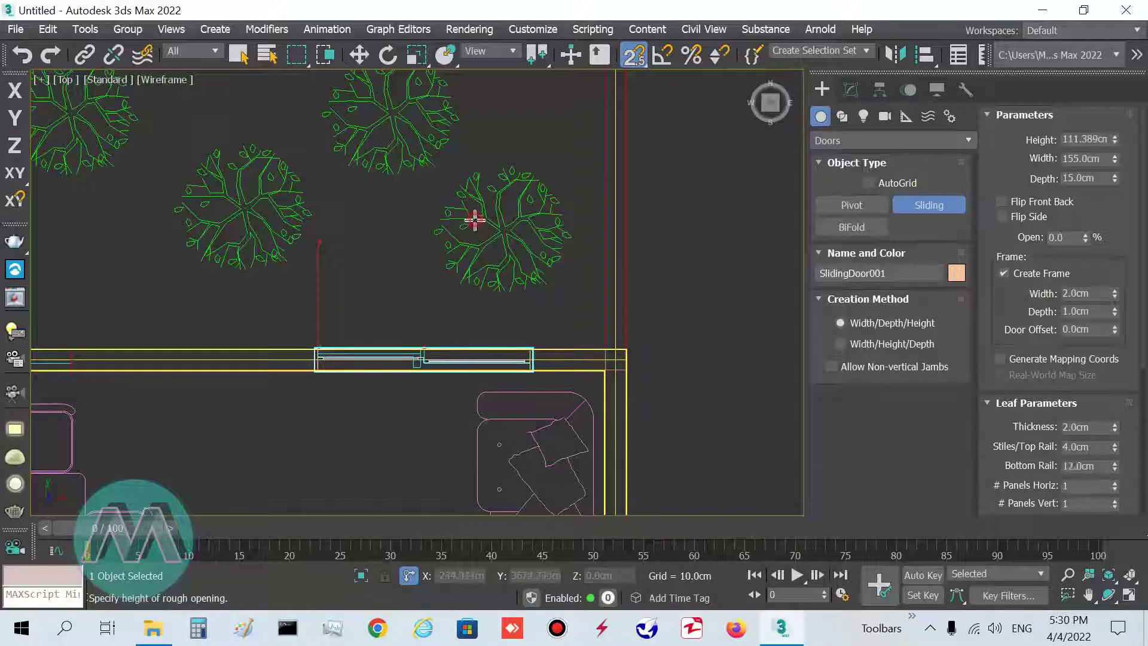
left_click(475, 220)
key("w")
Set the sliding door's height to 220 cm, with the door shown in the Perspective view
key("alt+w")
right_click(469, 365)
key("alt+w")
middle_click_drag(439, 345, 378, 394, "alt")
scroll(389, 368, "up", 3)
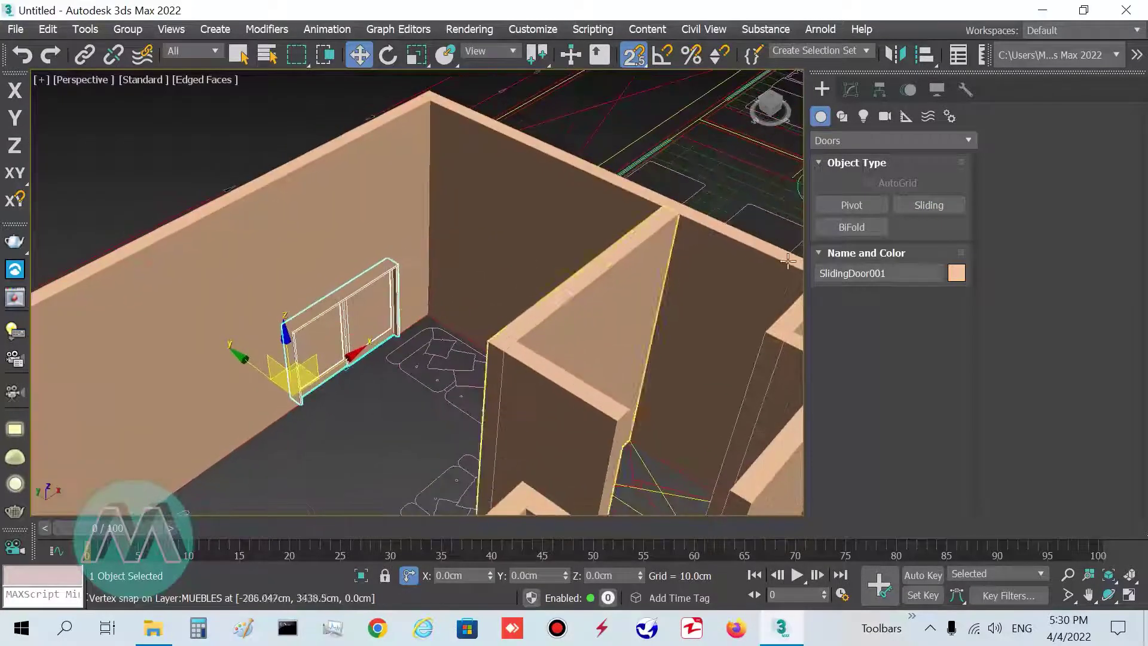
left_click(850, 91)
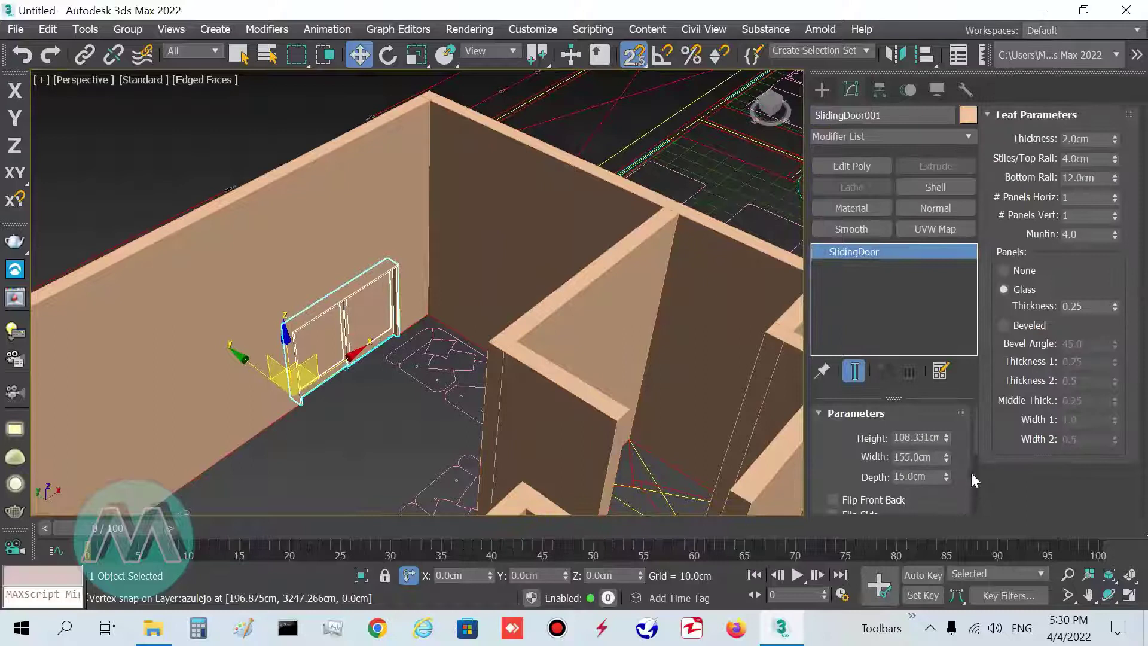
scroll(974, 440, "down", 1)
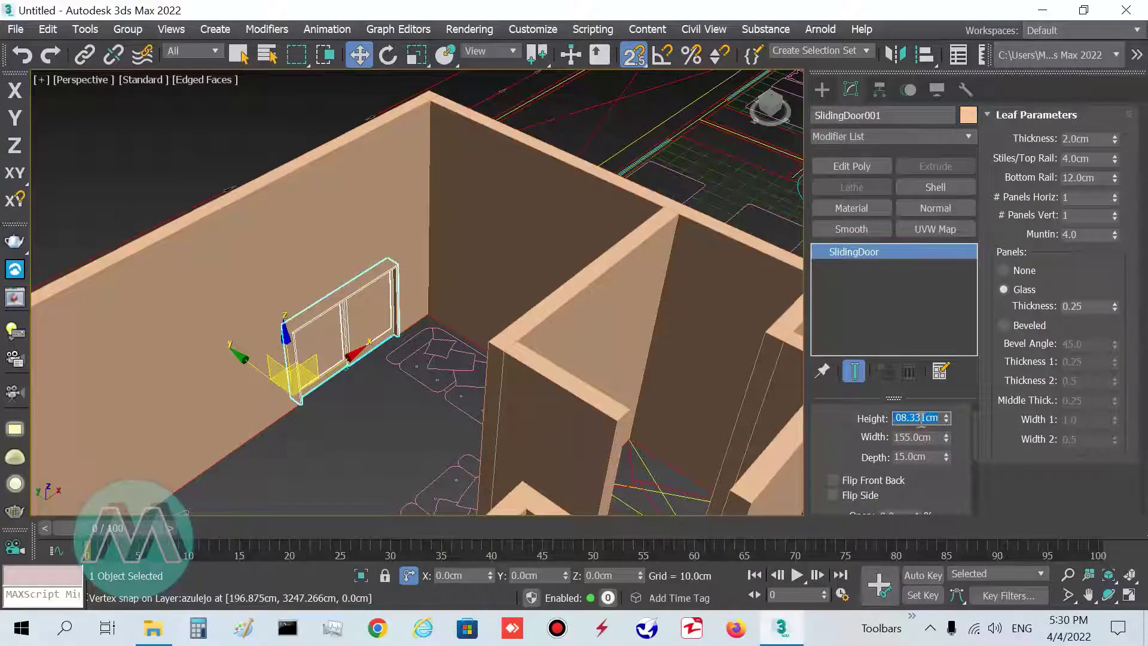
type("0")
key("Return")
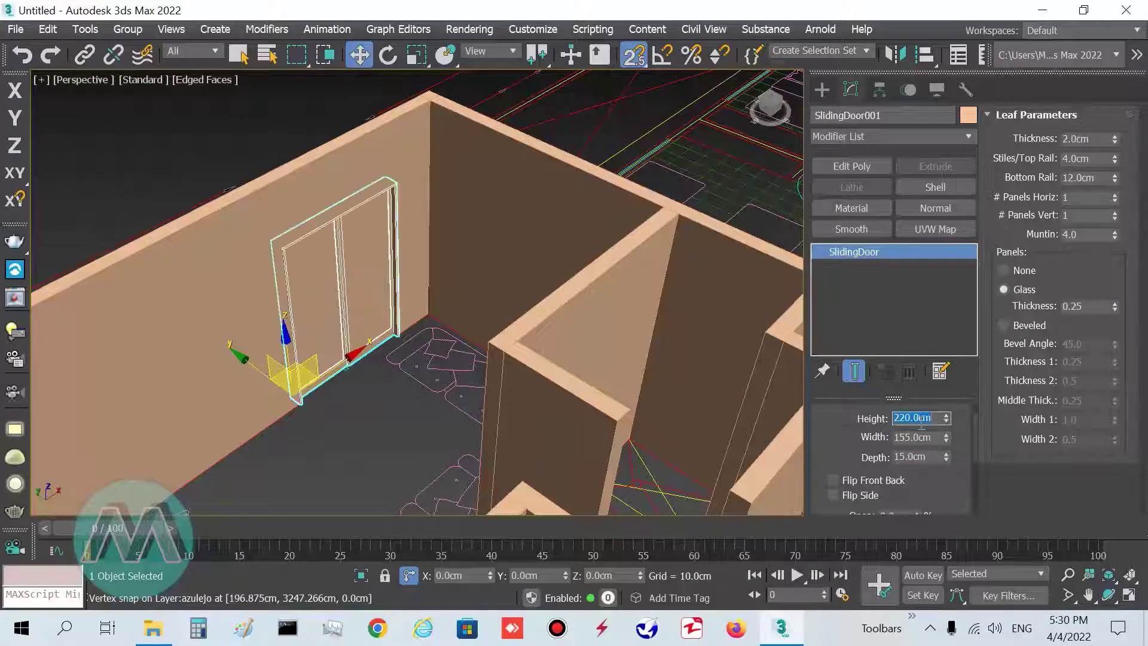
Open the sliding door to 100%
middle_click_drag(339, 414, 386, 396)
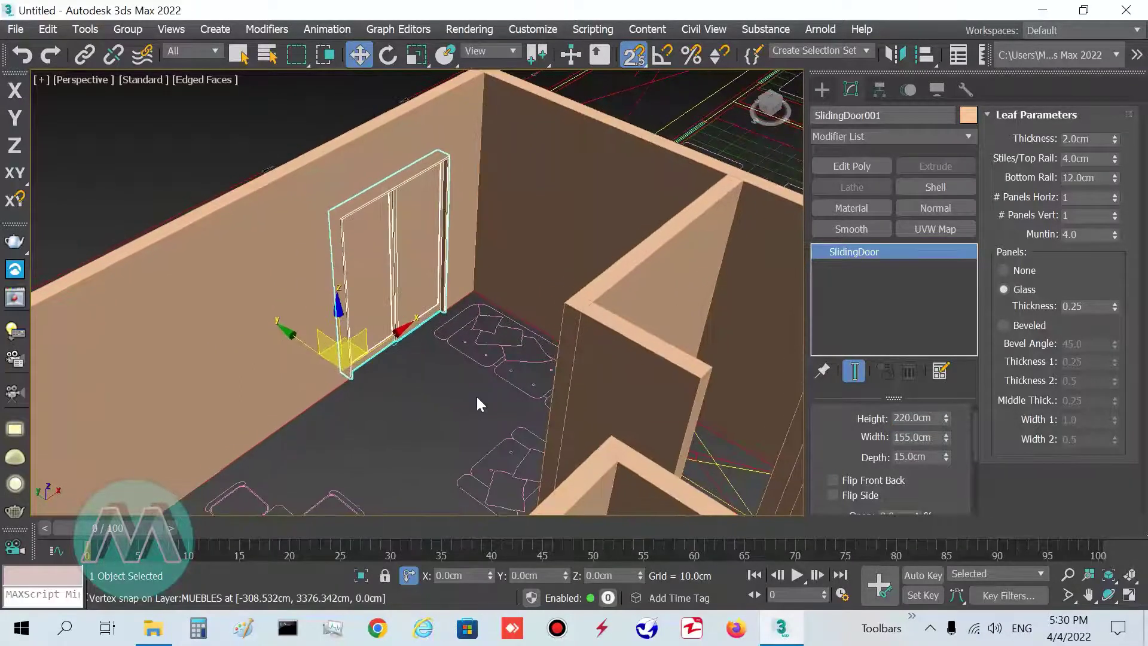
middle_click_drag(479, 404, 441, 422)
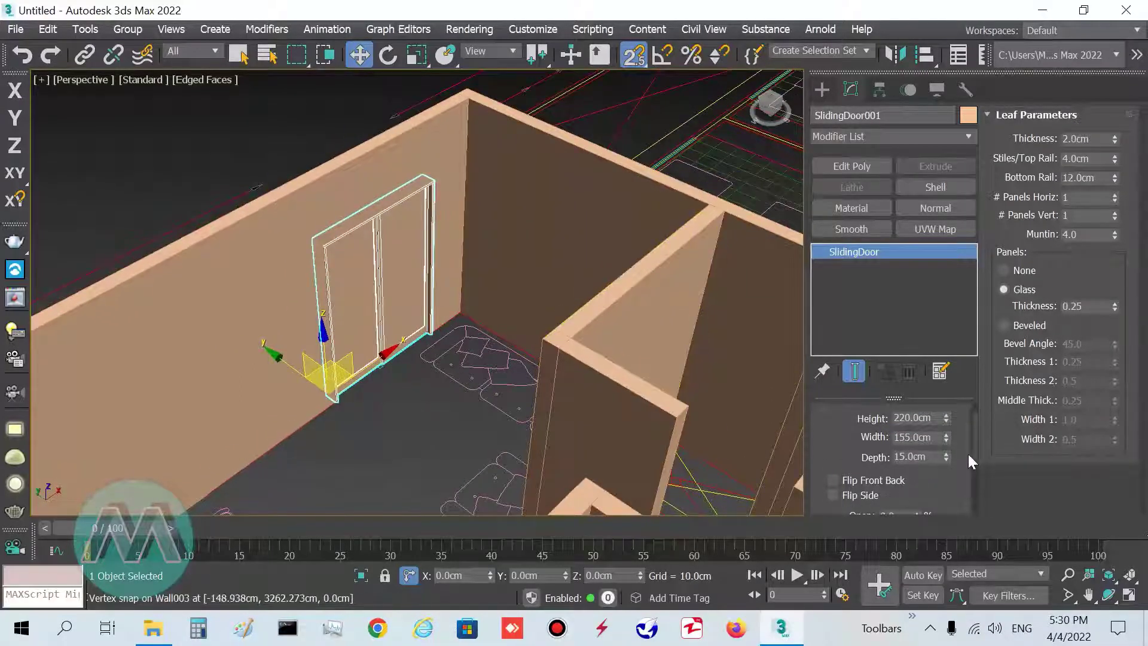
scroll(972, 442, "down", 3)
left_click_drag(915, 417, 905, 329)
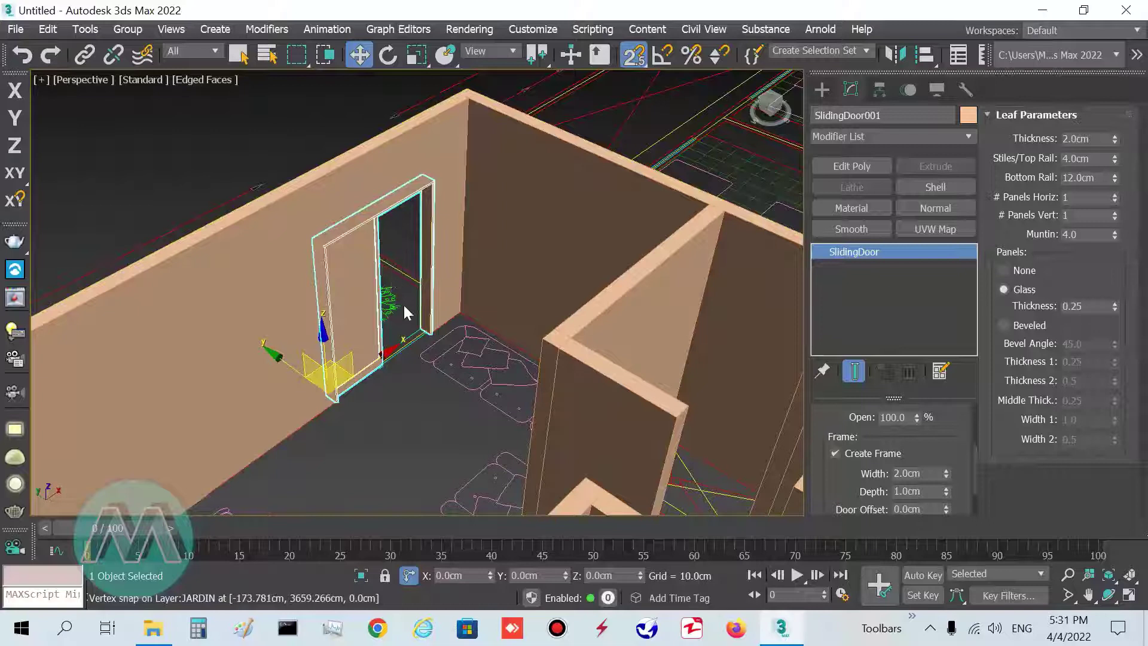
scroll(456, 285, "up", 2)
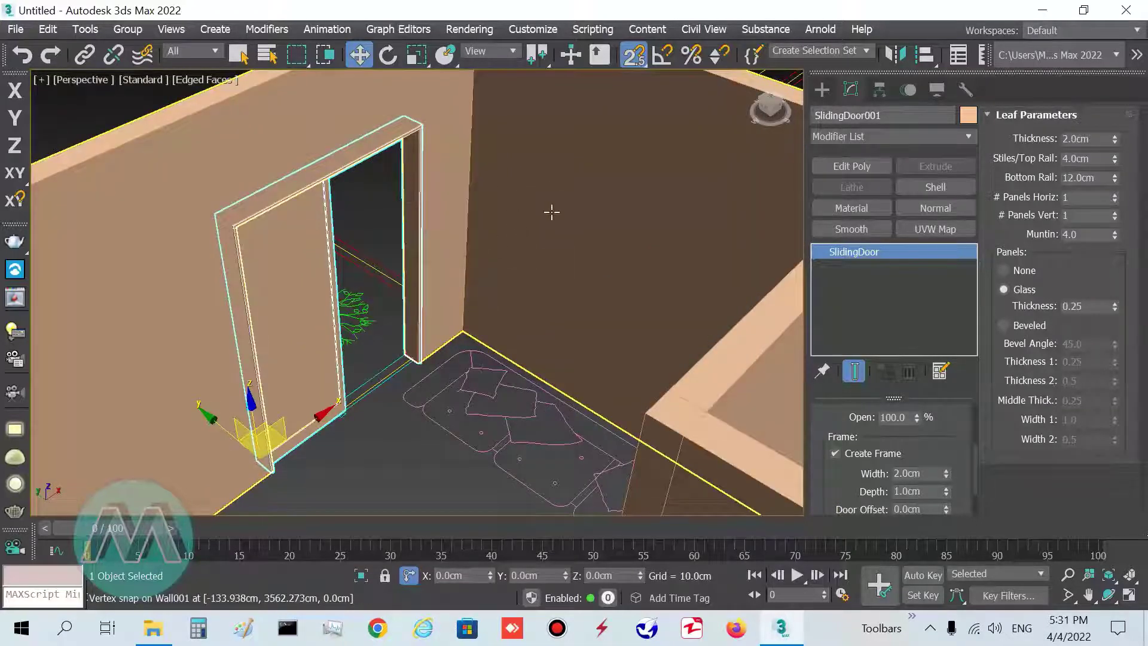
scroll(425, 430, "down", 4)
middle_click_drag(402, 441, 435, 373)
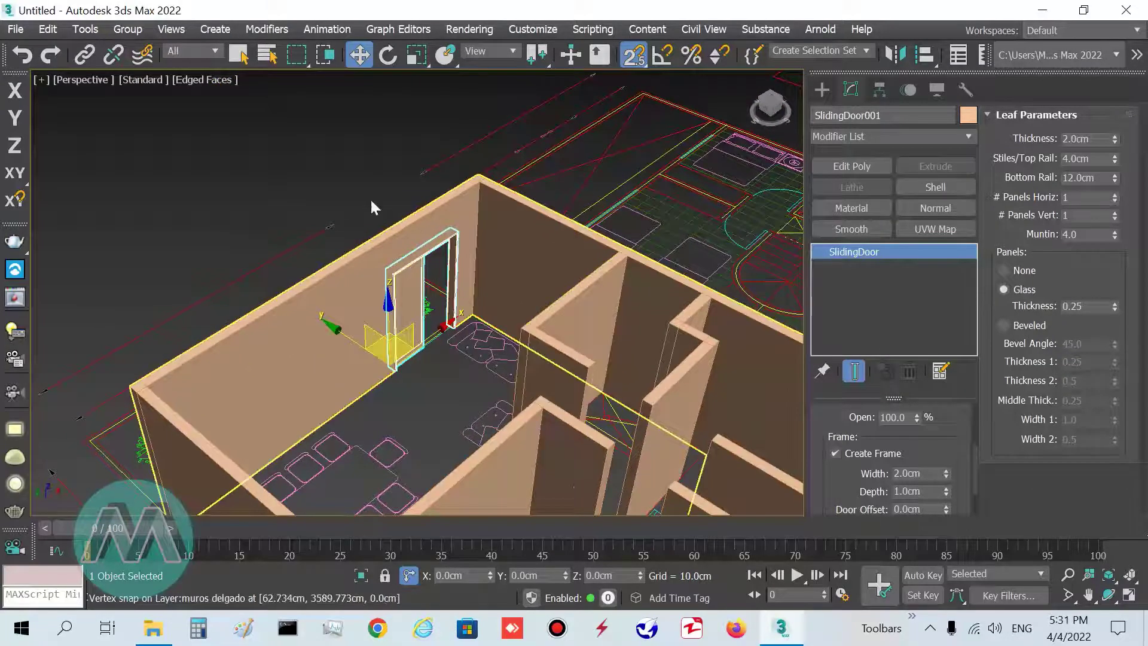
Create a sliding door over the left door symbol in the garden wall, 215 cm wide, 15 cm deep and about 76 cm high
key("t")
middle_click_drag(316, 242, 739, 226)
scroll(447, 309, "up", 2)
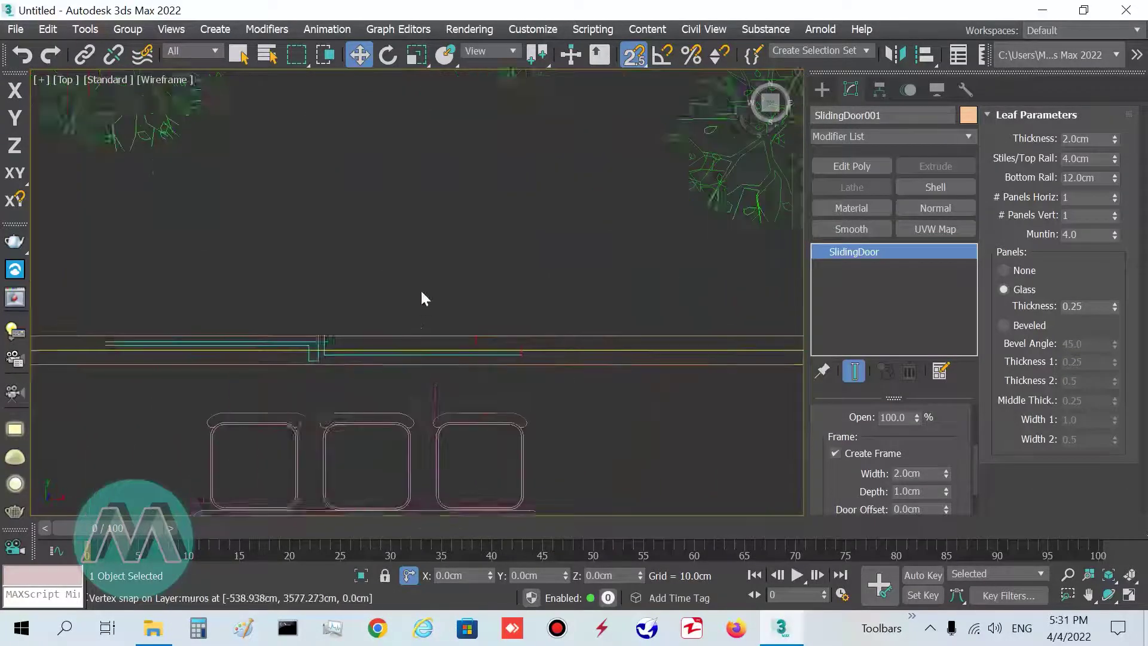
middle_click_drag(422, 297, 465, 254)
left_click(822, 90)
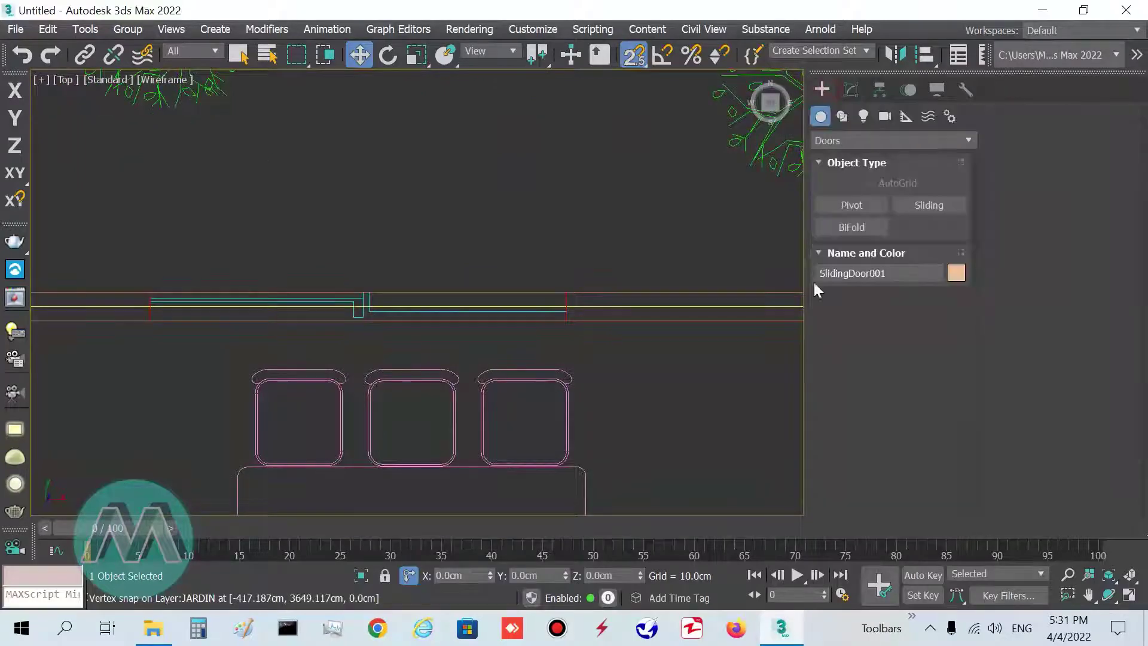
left_click(920, 206)
left_click_drag(150, 291, 571, 291)
left_click(564, 321)
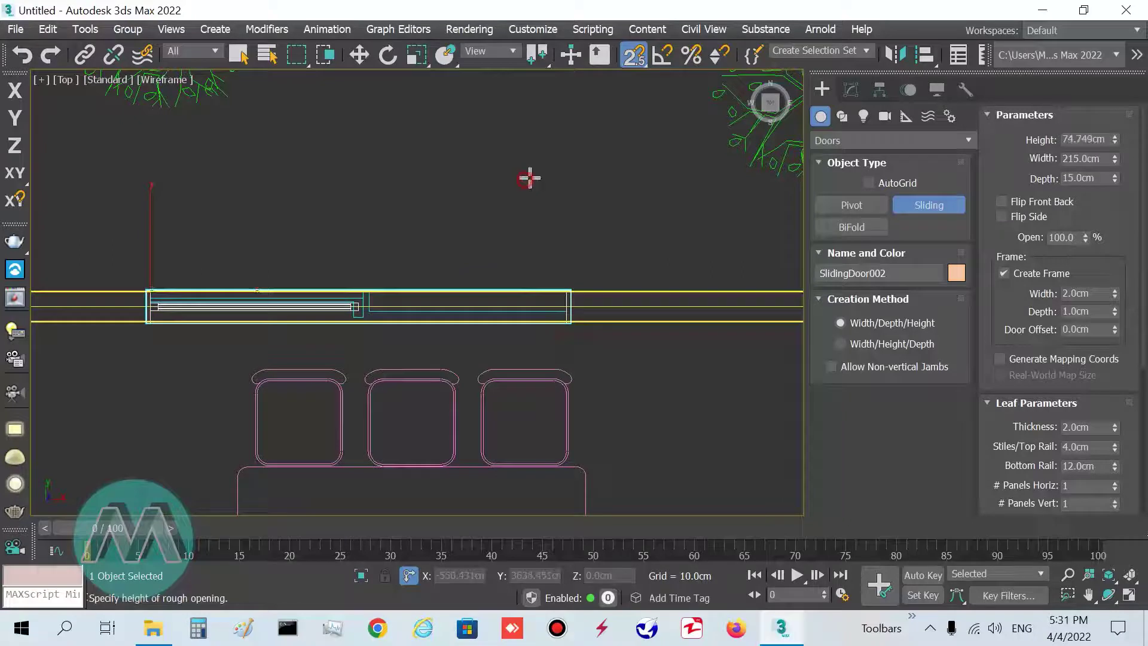
left_click(529, 178)
right_click(530, 177)
Set the new sliding door's height to 220 cm, with the door shown in the Perspective view
key("alt+w")
middle_click(586, 412)
key("alt+w")
middle_click_drag(388, 418, 327, 397, "alt")
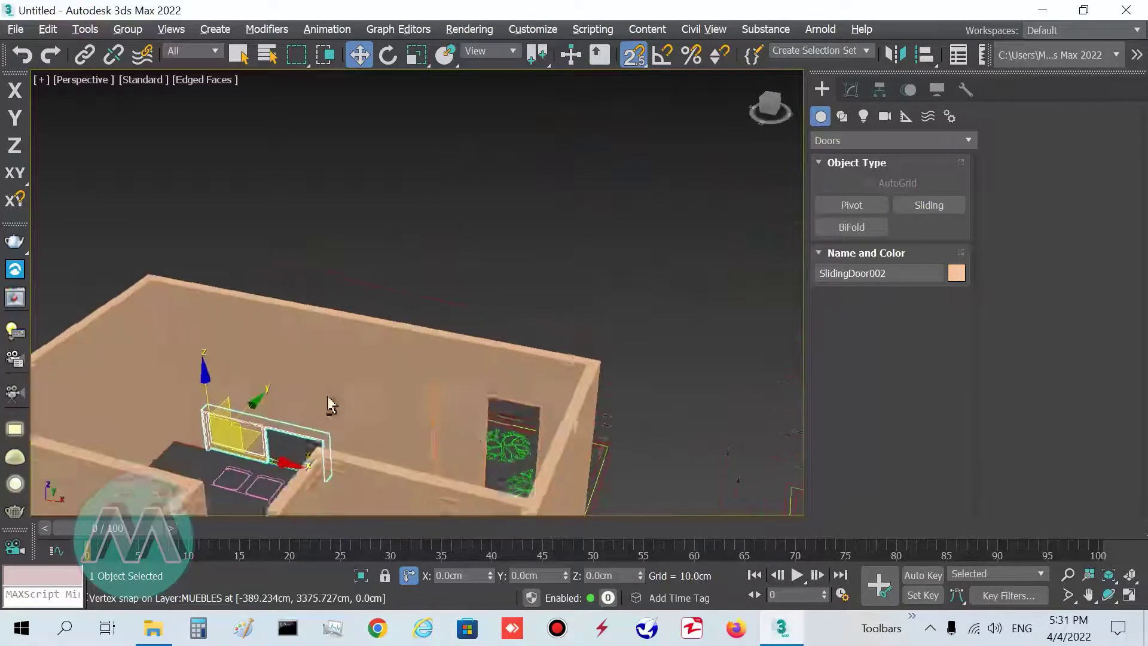
left_click(850, 90)
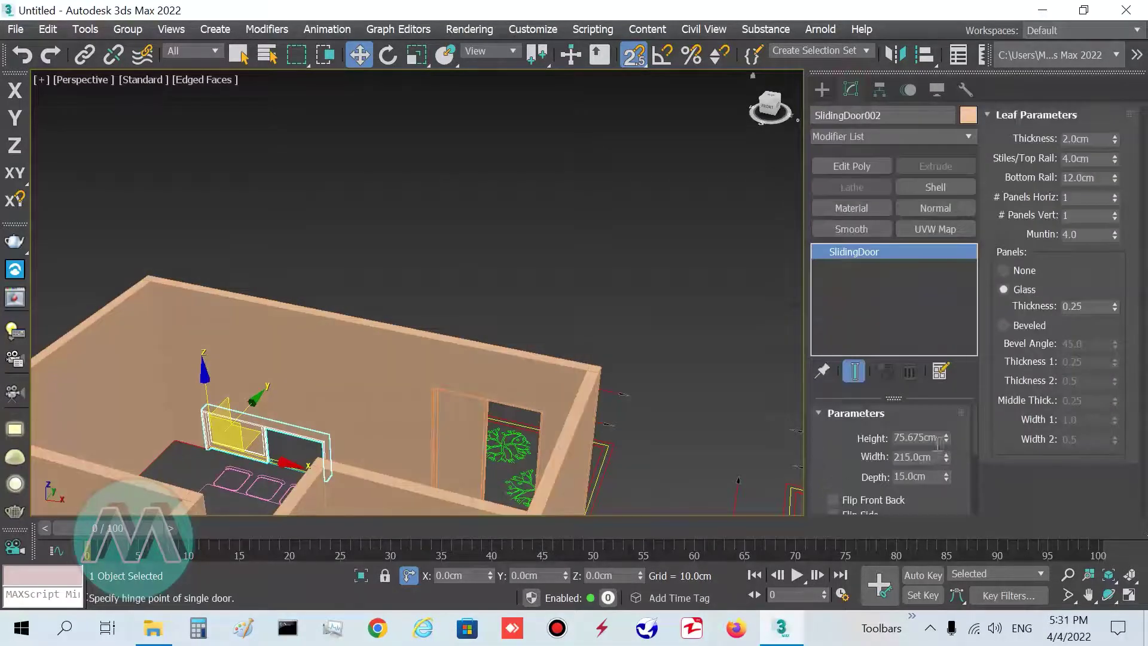
type("22")
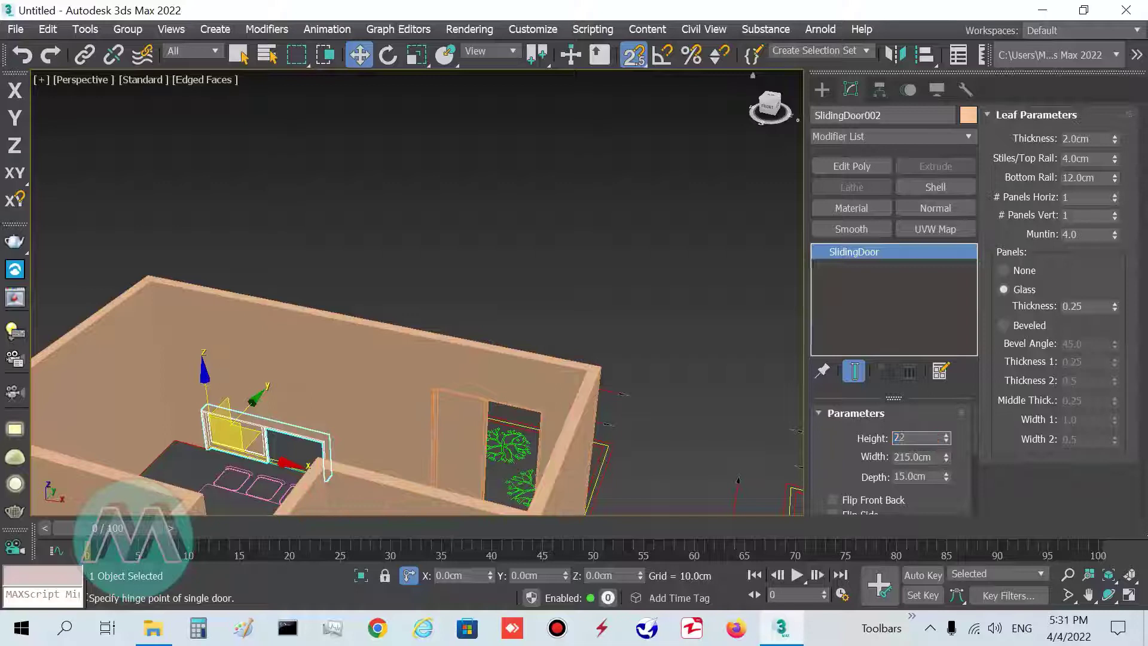
type("0")
key("Return")
middle_click_drag(474, 246, 545, 164)
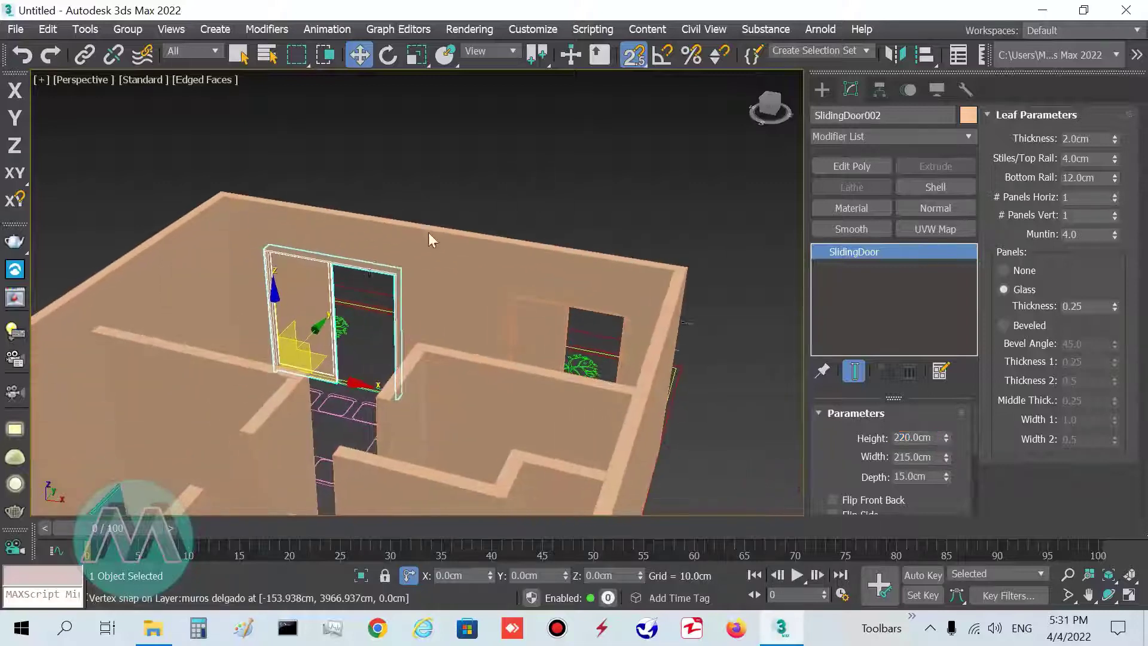
Close the 215 cm wide sliding door by setting its opening to 0%
middle_click_drag(360, 331, 352, 334, "alt")
scroll(353, 339, "up", 3)
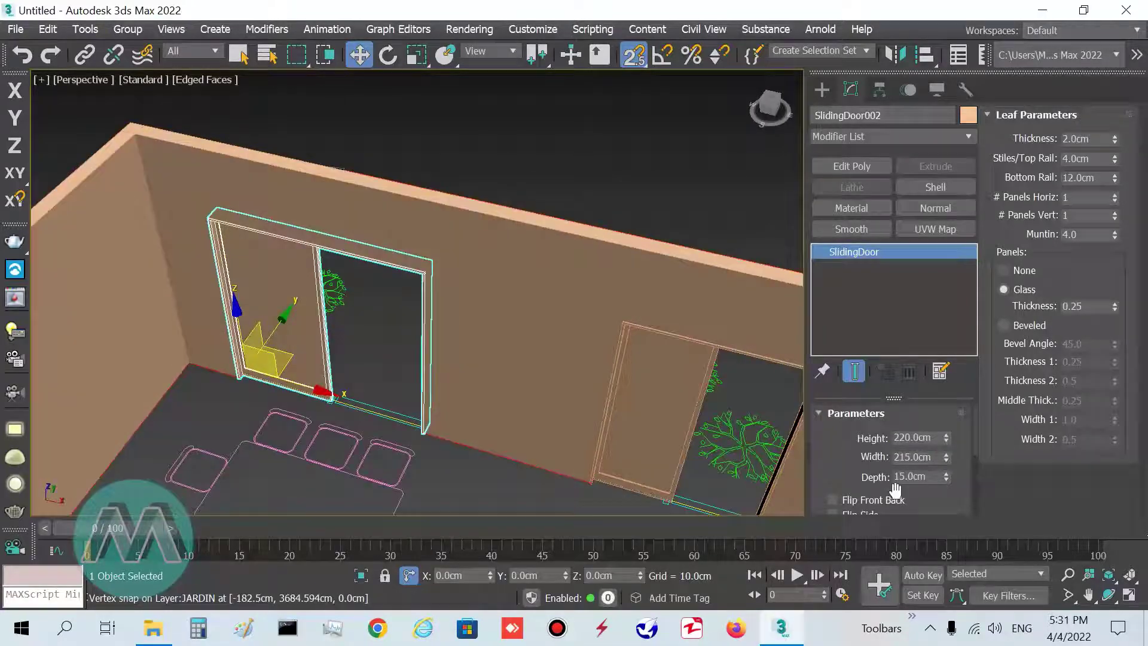
left_click_drag(976, 435, 883, 462)
middle_click_drag(506, 256, 485, 154)
scroll(481, 234, "down", 6)
Create a casement window over the window symbol in the study's front wall, 115 cm wide, 15 cm deep and about 52 cm high
key("alt+w")
middle_click(365, 239)
key("alt+w")
scroll(374, 237, "down", 8)
middle_click_drag(480, 282, 463, 238)
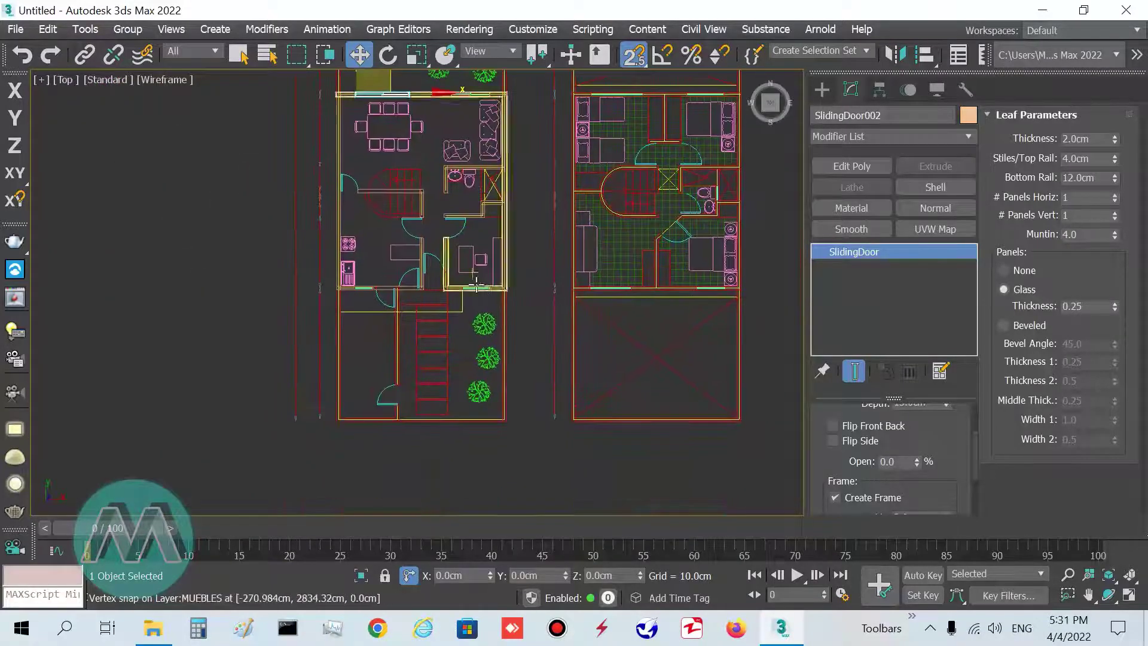
scroll(477, 293, "up", 8)
middle_click_drag(478, 322, 426, 374)
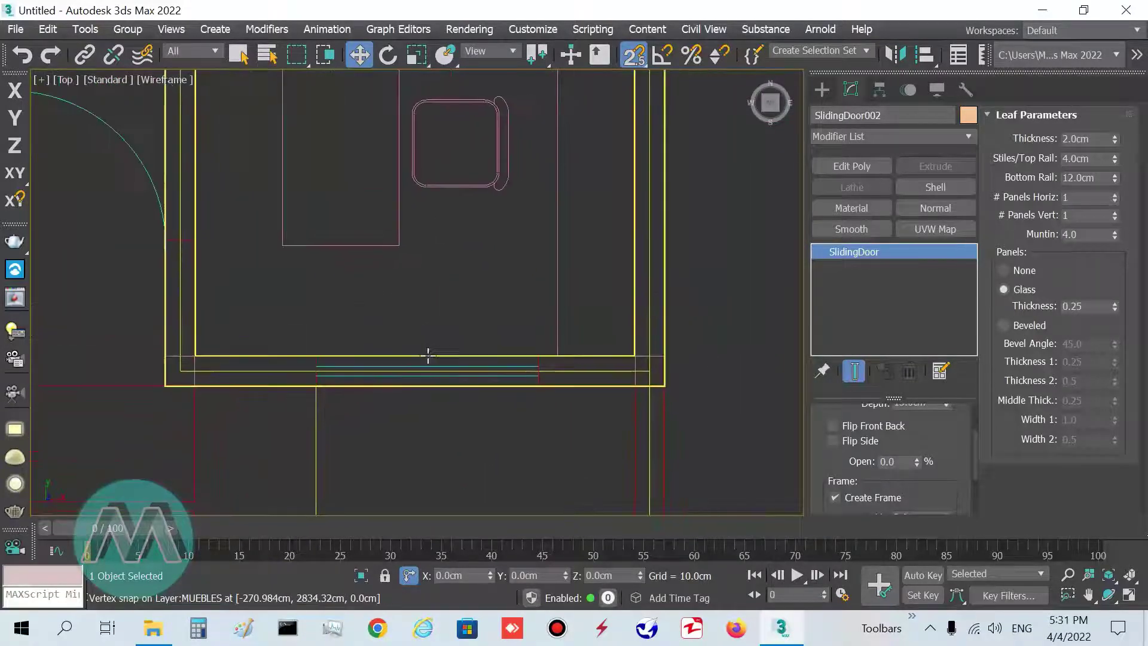
left_click(822, 90)
left_click(872, 143)
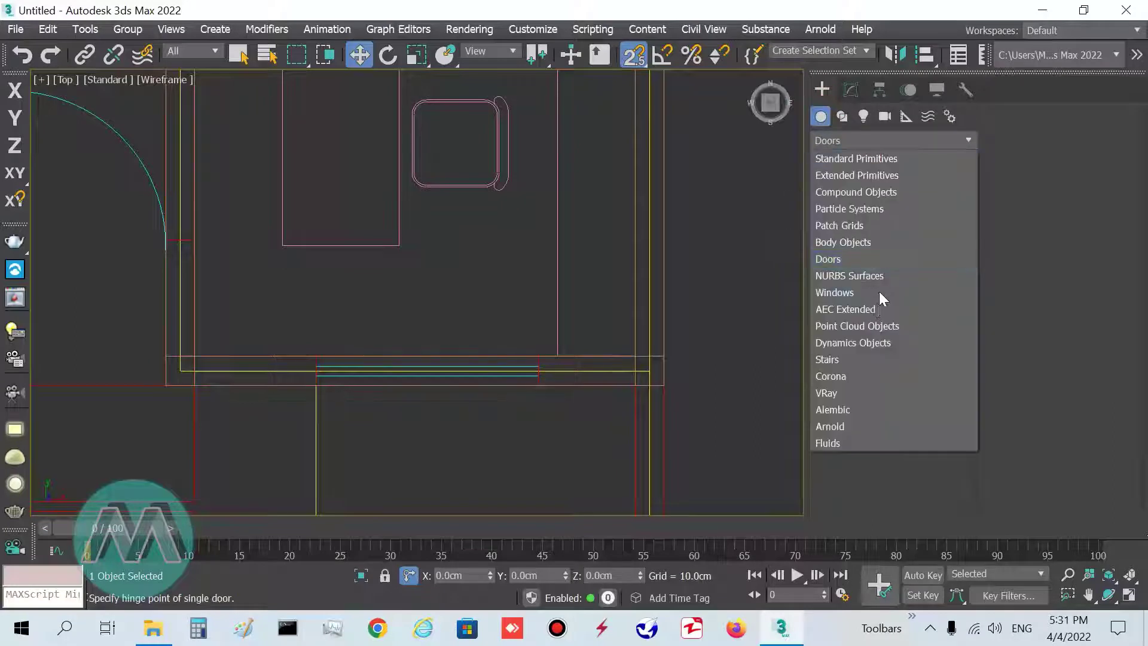
left_click(863, 295)
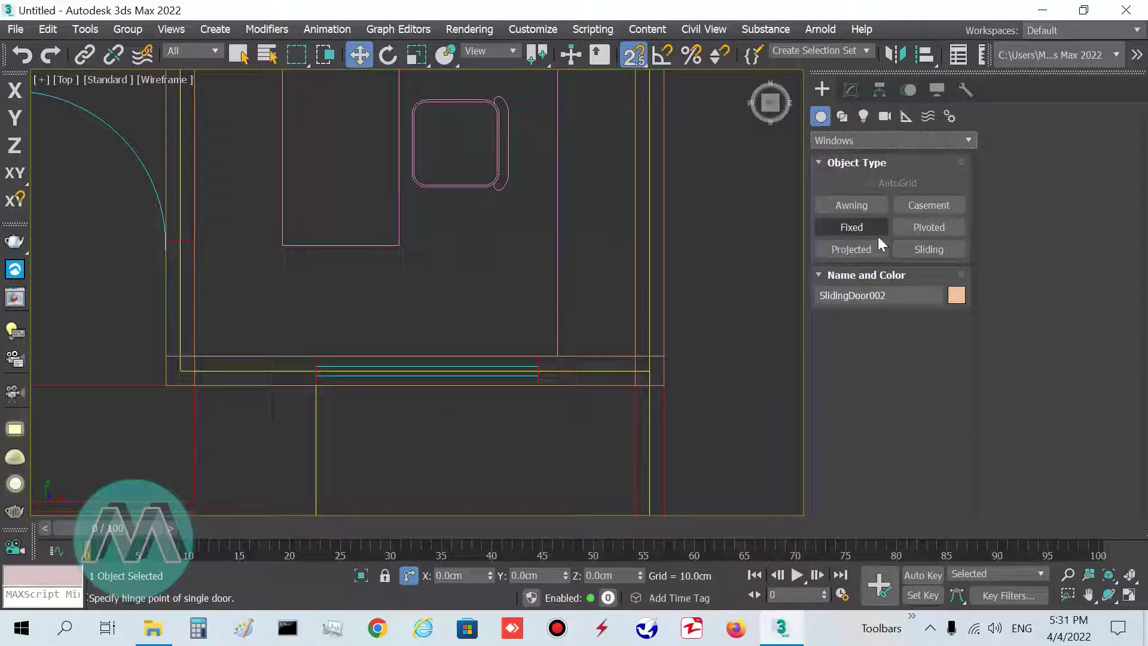
left_click(937, 208)
middle_click_drag(549, 277, 578, 268)
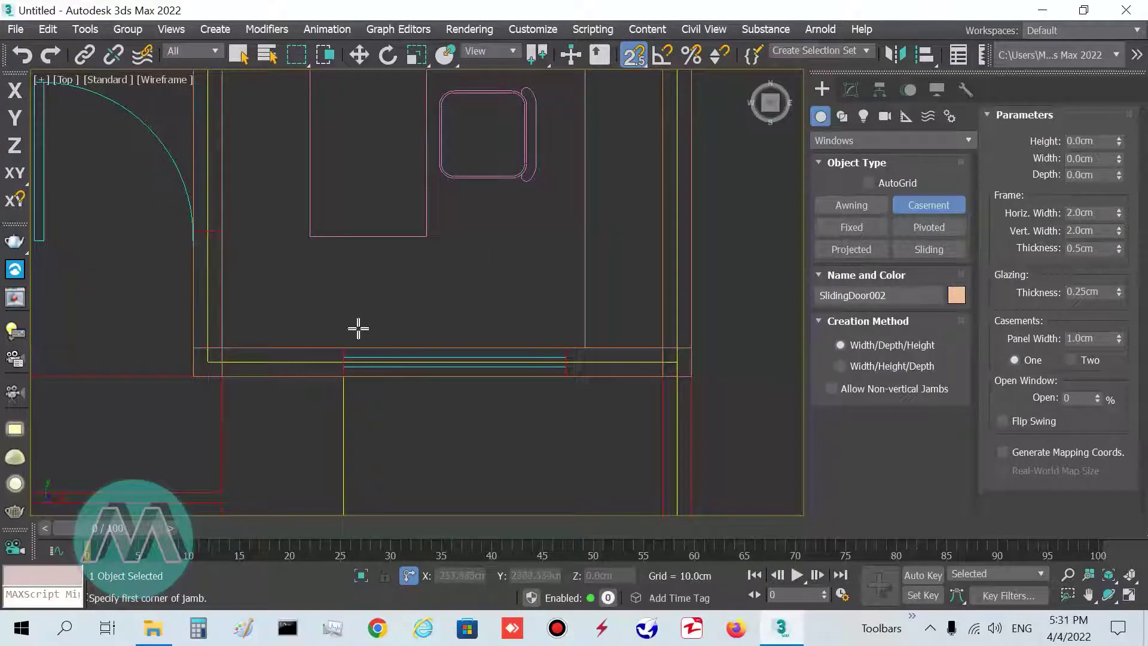
left_click_drag(358, 350, 565, 348)
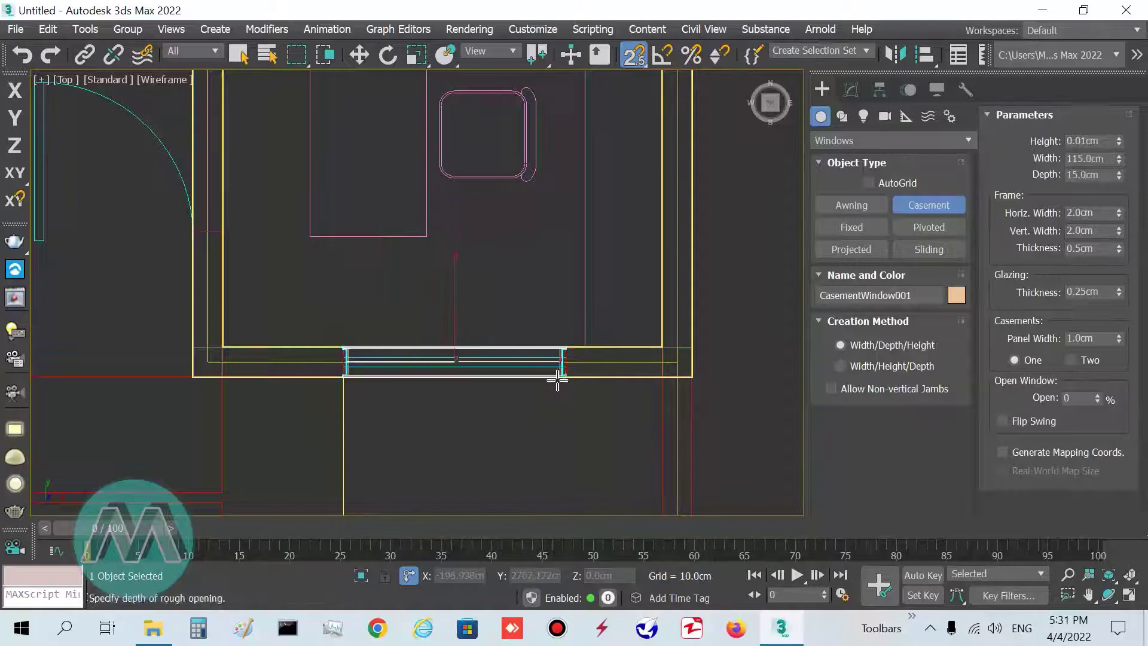
left_click(561, 380)
key("w")
Set the study casement window's height to 150 cm, with the window shown in the Perspective view
key("alt+w")
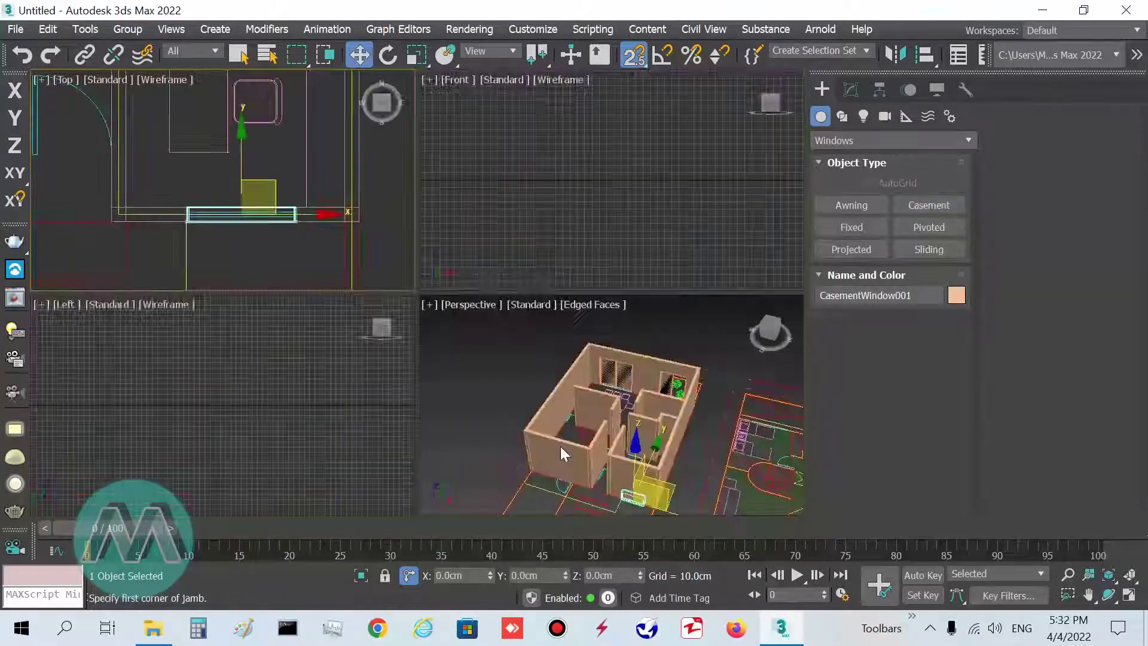
middle_click(560, 446)
key("alt+w")
middle_click_drag(492, 469, 517, 302, "alt")
scroll(477, 322, "up", 5)
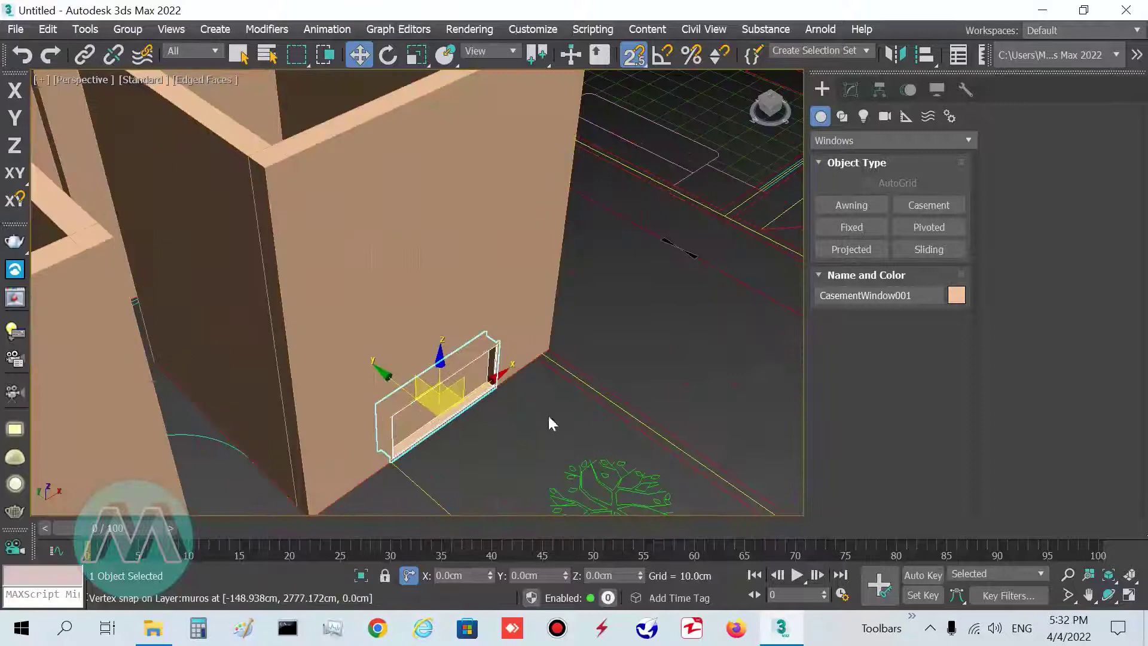
left_click(852, 90)
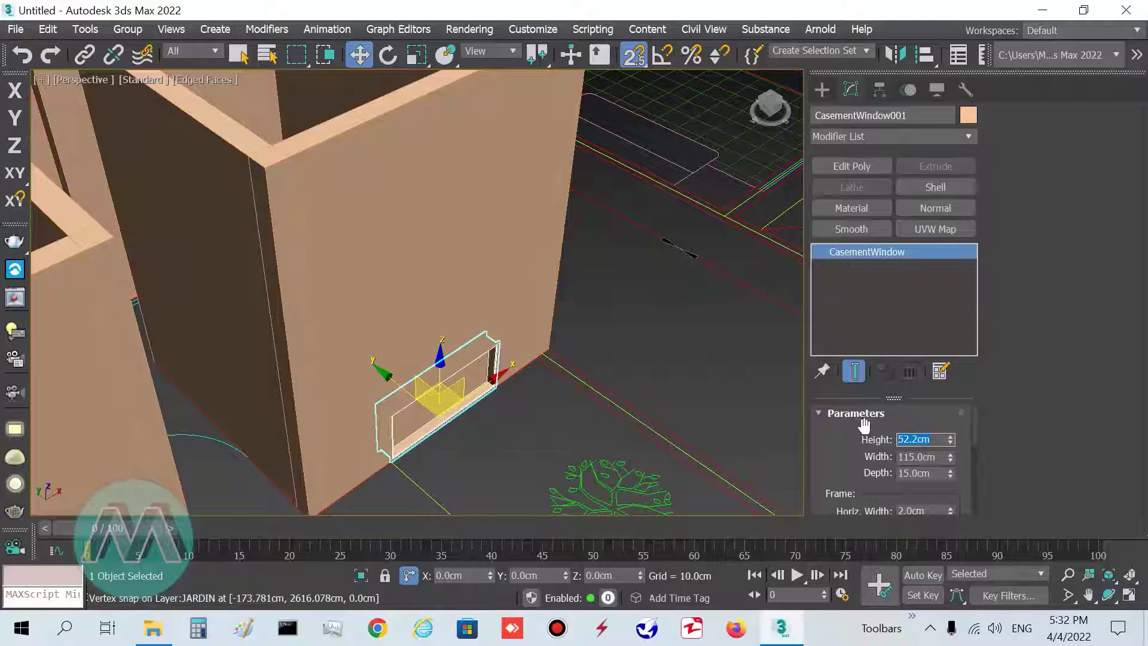
type("150")
key("Return")
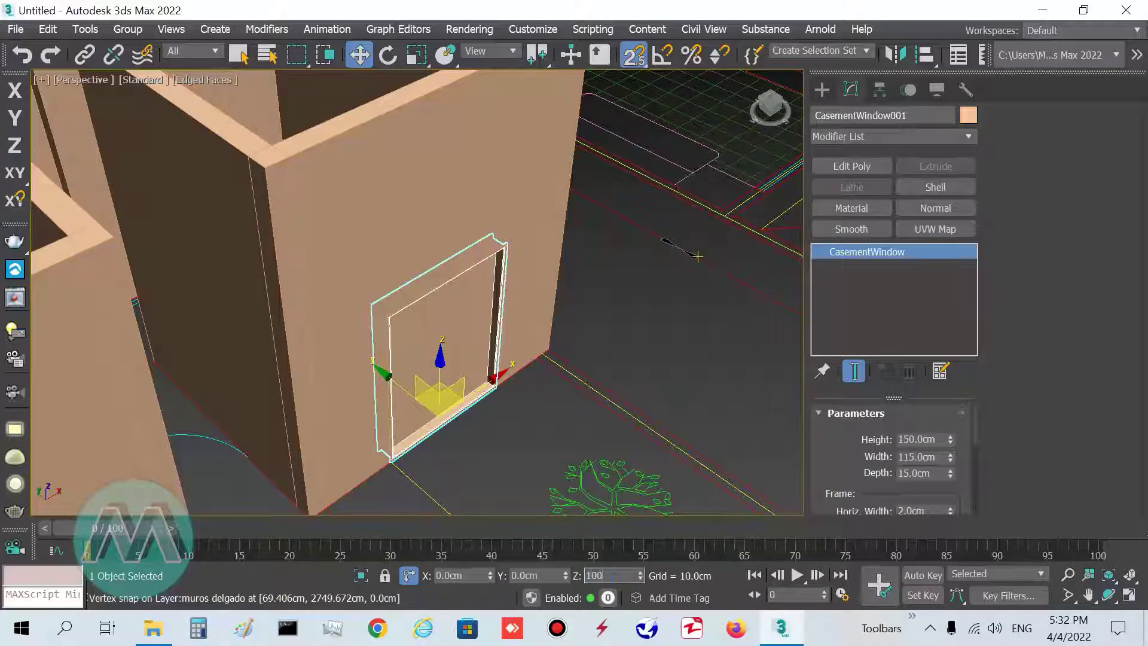
Raise the study casement window by 100 cm along Z and set its depth to 7 cm
key("Return")
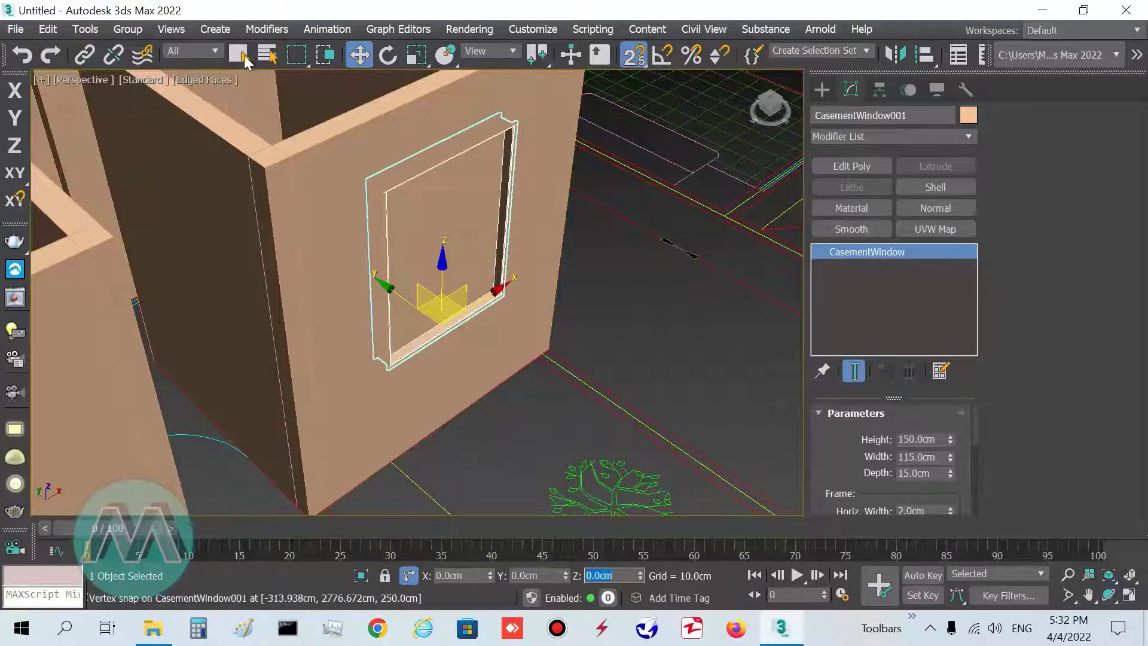
key("q")
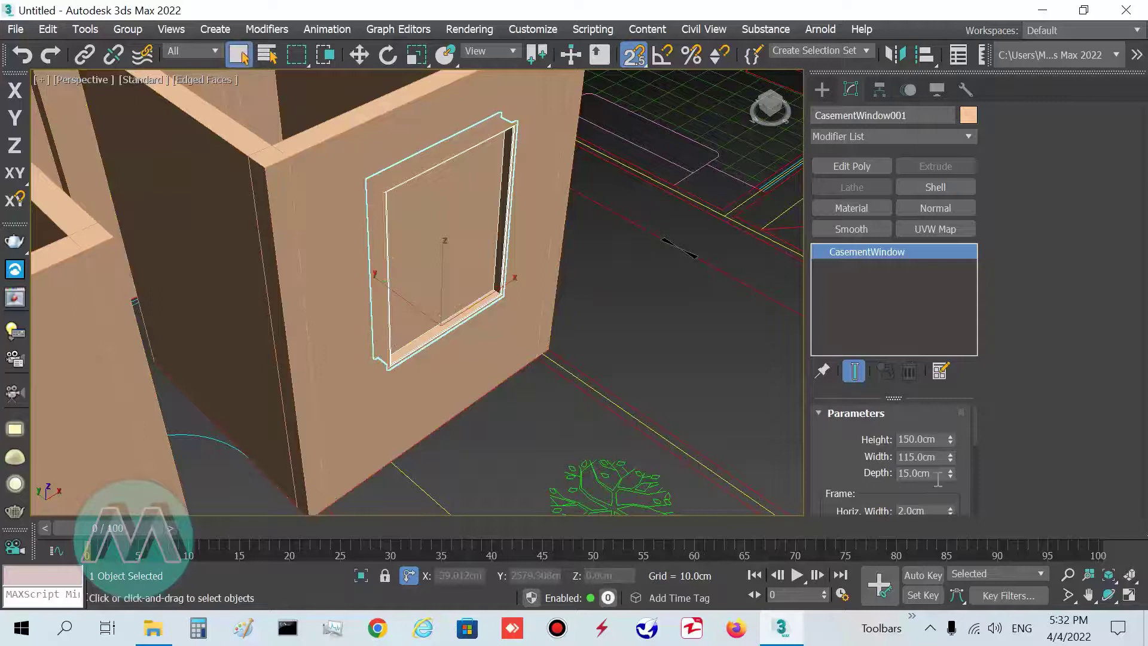
type("7")
key("Return")
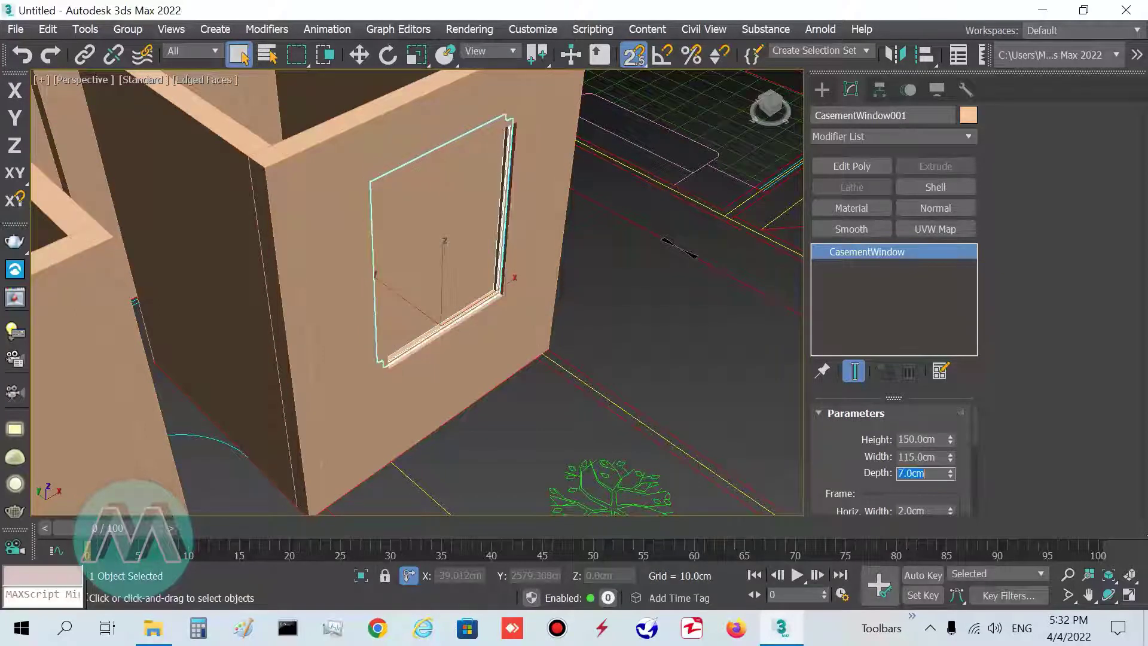
scroll(547, 352, "down", 5)
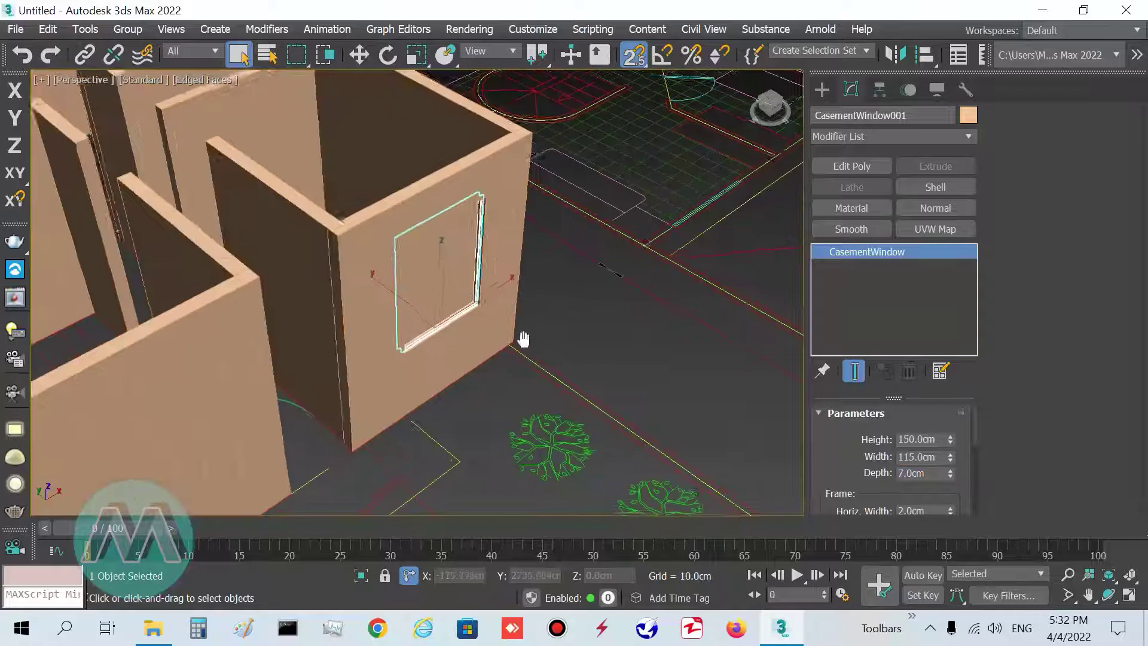
Open the study casement window to 80%, examine the opening in the wall, and reset the window to 0%
left_click_drag(974, 429, 977, 499)
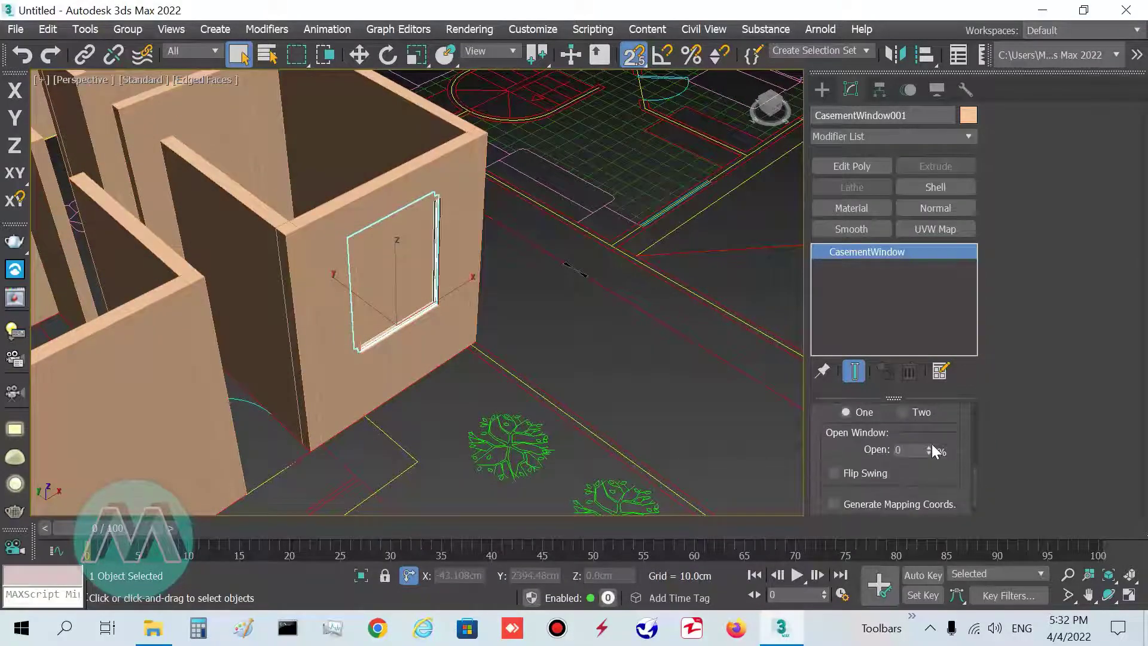
left_click_drag(930, 445, 930, 413)
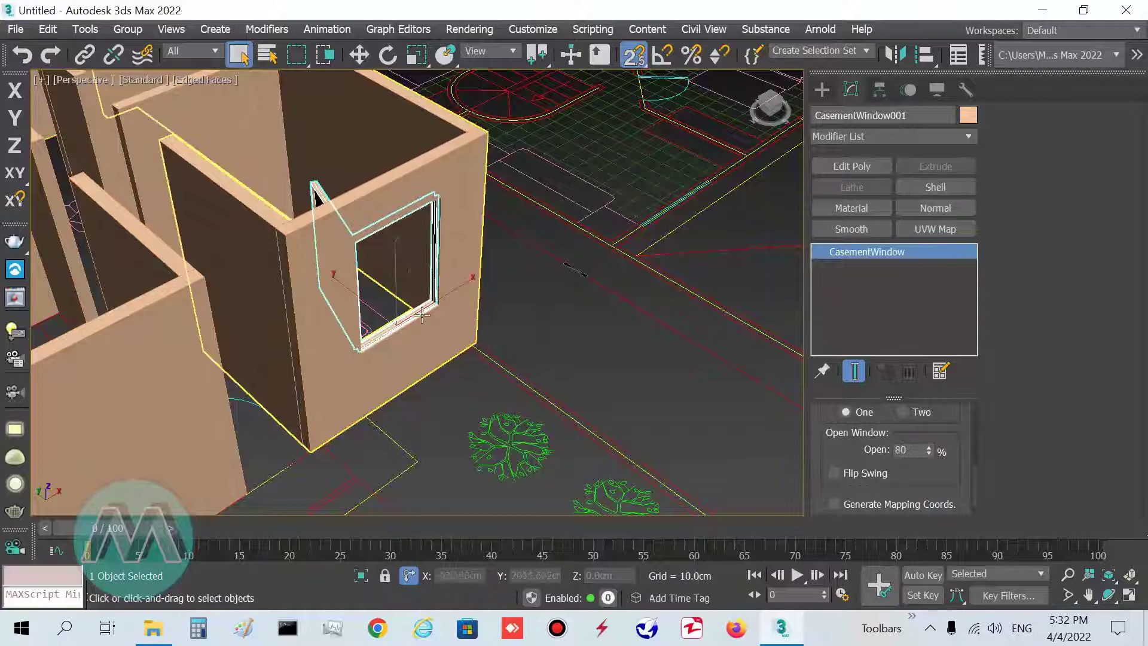
middle_click_drag(394, 382, 365, 236, "alt")
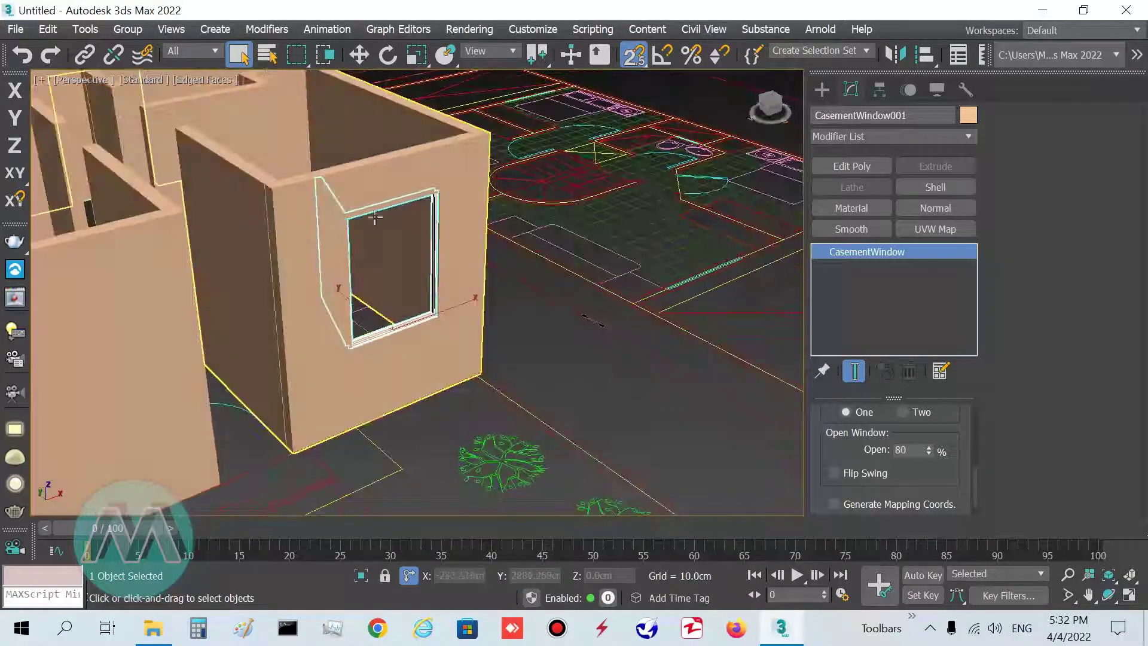
scroll(382, 214, "up", 3)
middle_click_drag(417, 294, 470, 310)
middle_click_drag(454, 351, 452, 217, "alt")
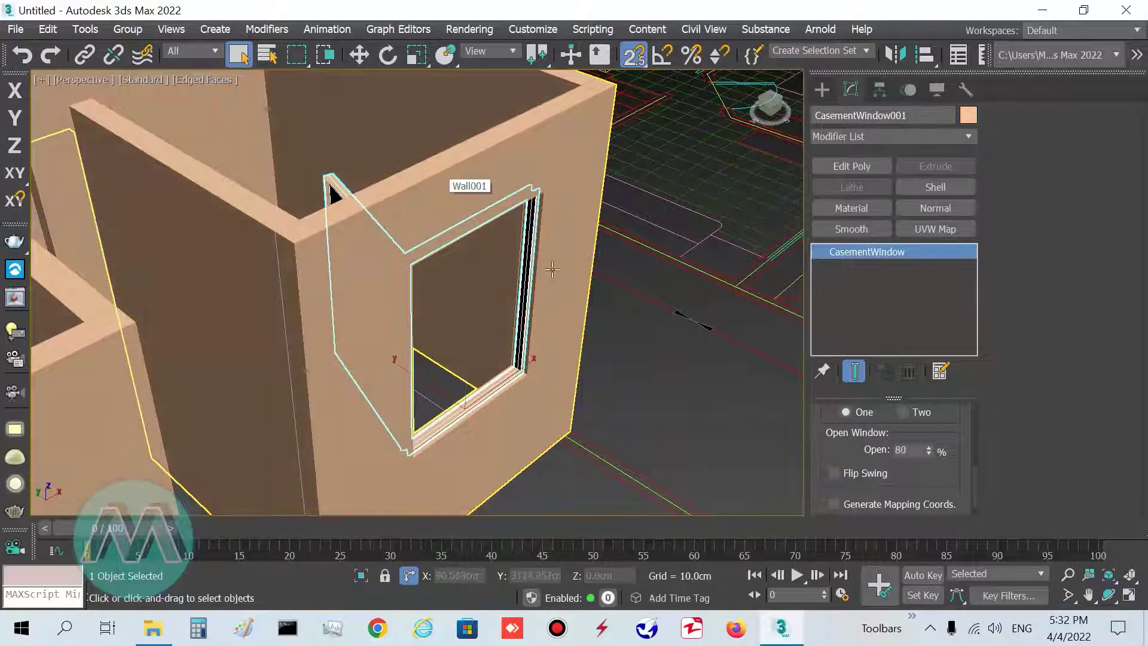
middle_click_drag(607, 417, 523, 326, "alt")
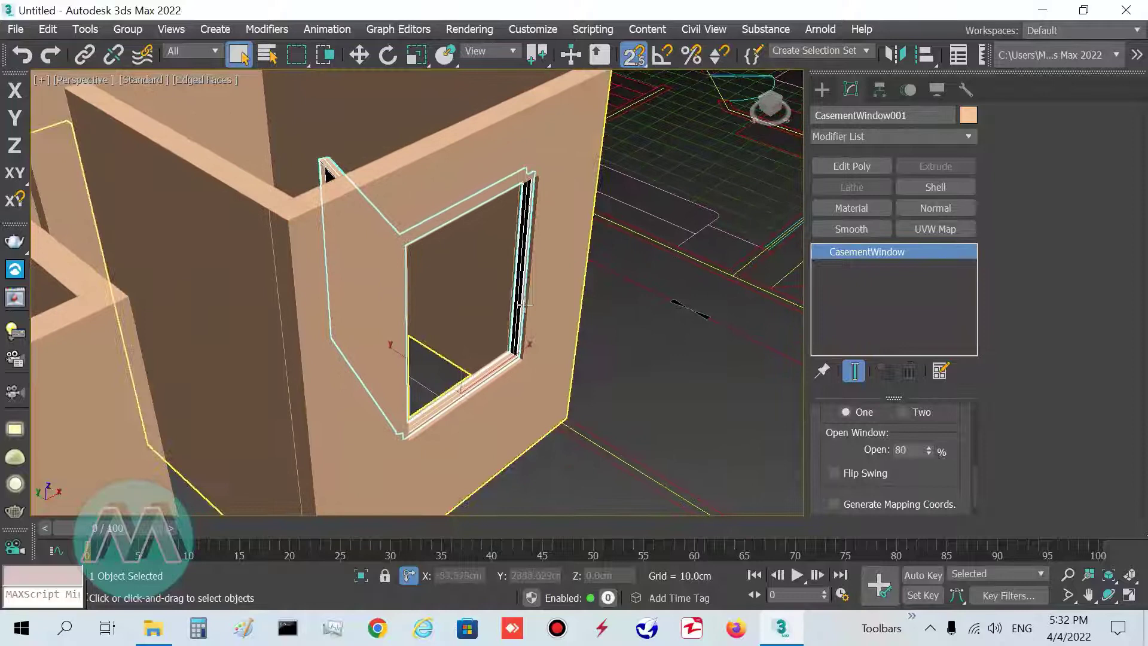
middle_click_drag(553, 368, 539, 345)
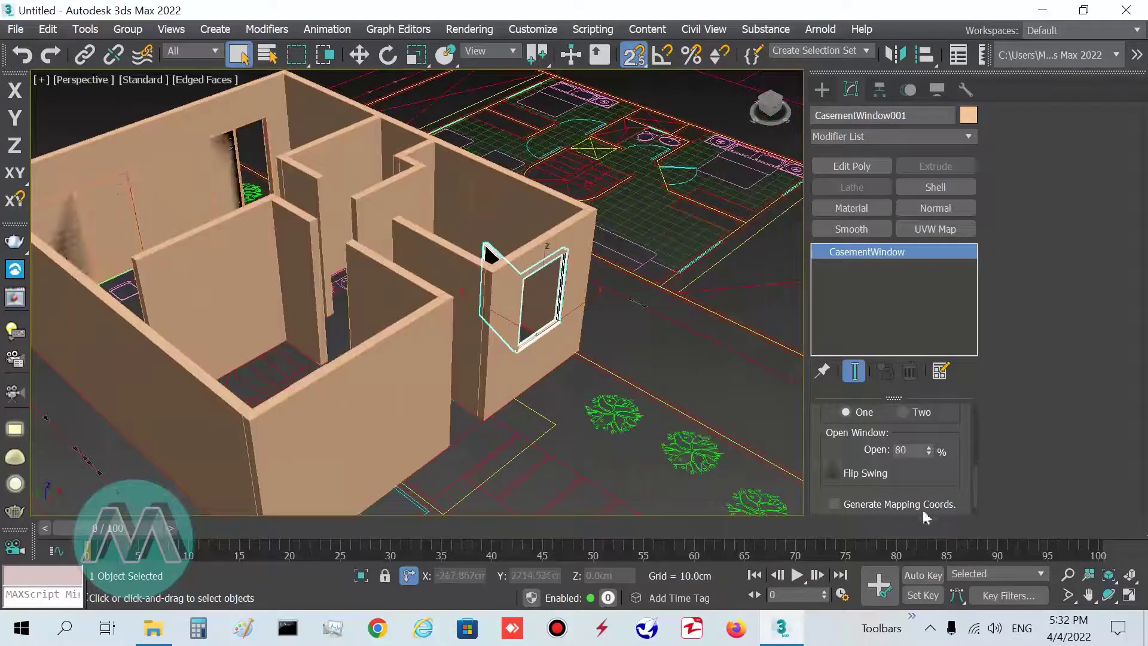
right_click(928, 452)
Create a casement window over the window symbol in the kitchen's front wall, 72.5 cm wide, 15 cm deep and about 36 cm high
key("alt+w")
middle_click(207, 163)
key("alt+w")
middle_click_drag(353, 208, 624, 288)
scroll(624, 288, "down", 3)
scroll(461, 328, "up", 8)
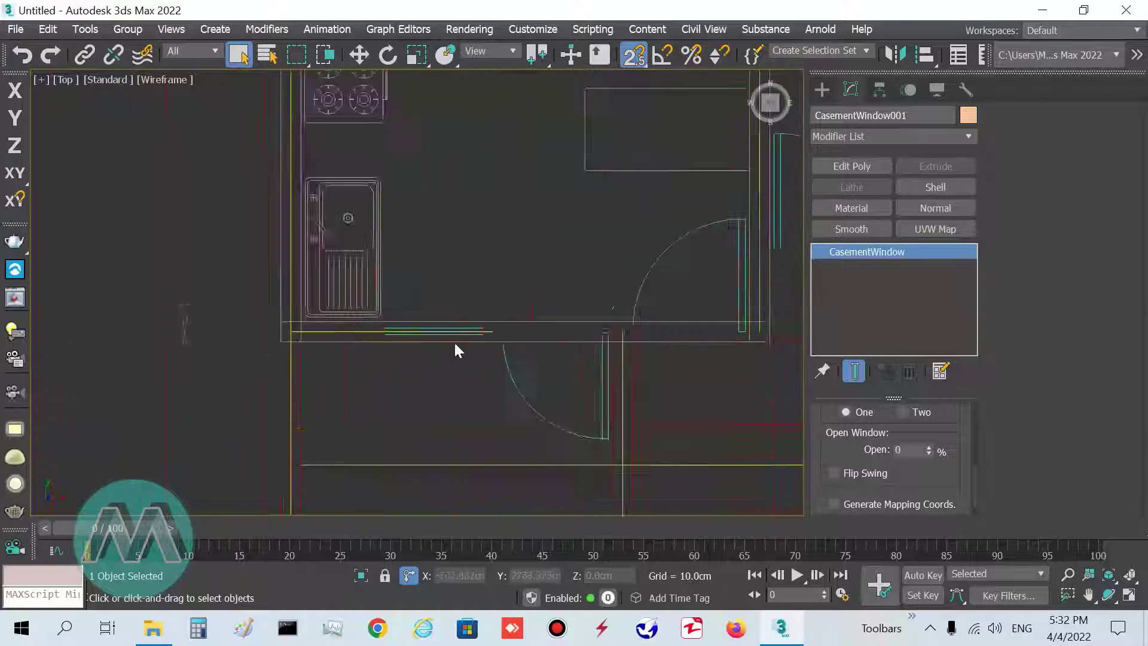
left_click(821, 90)
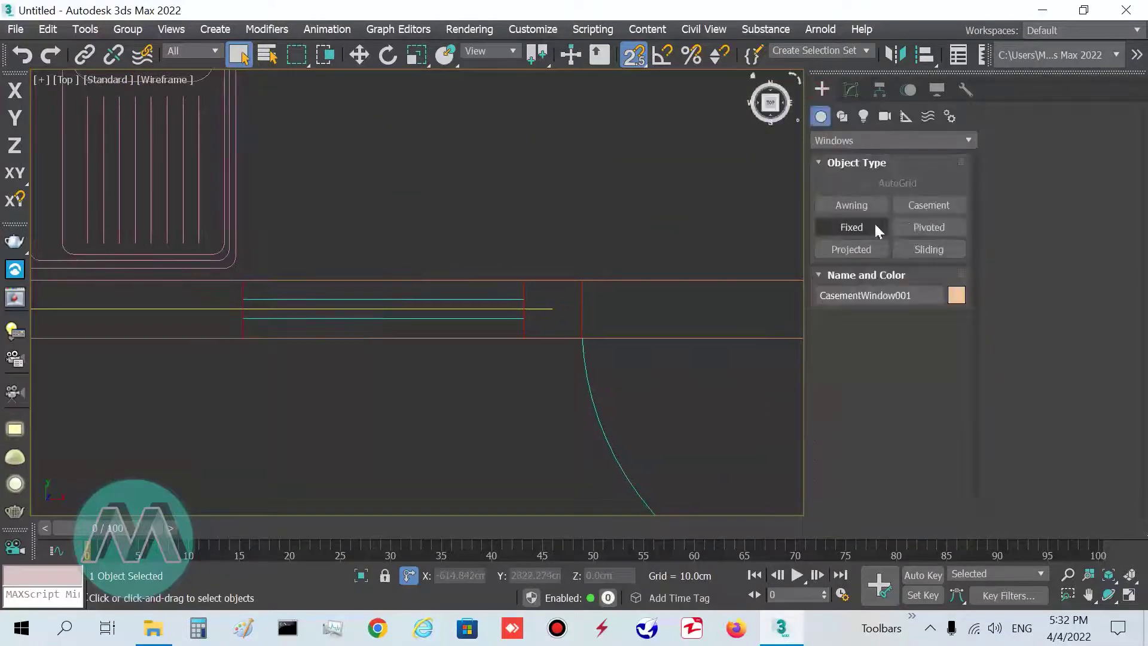
left_click(921, 205)
left_click_drag(246, 279, 523, 278)
left_click(523, 337)
left_click(507, 206)
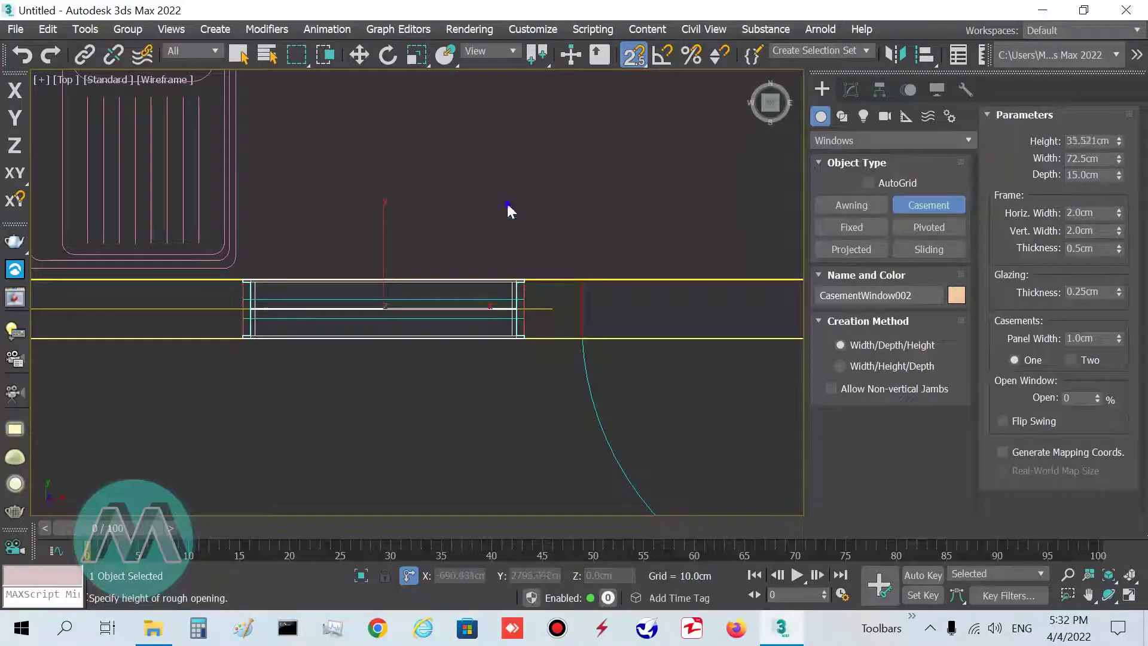
right_click(507, 205)
Set the kitchen casement window's height to 150 cm, with the window shown in the Perspective view
key("alt+w")
right_click(545, 456)
key("alt+w")
scroll(490, 460, "up", 10)
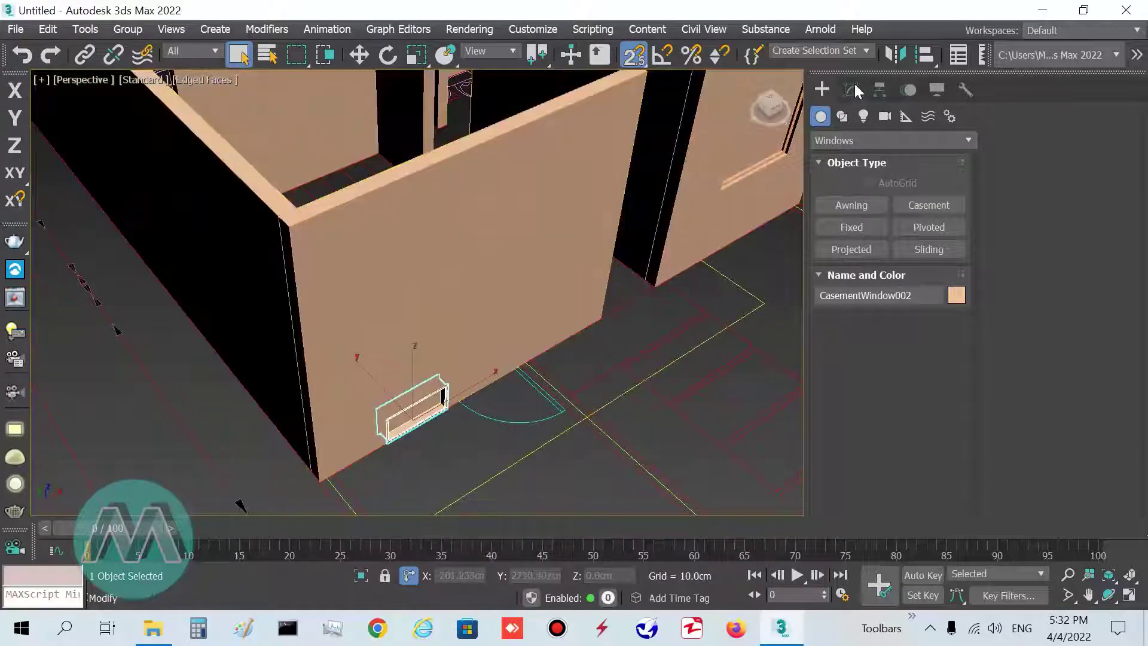
left_click(851, 88)
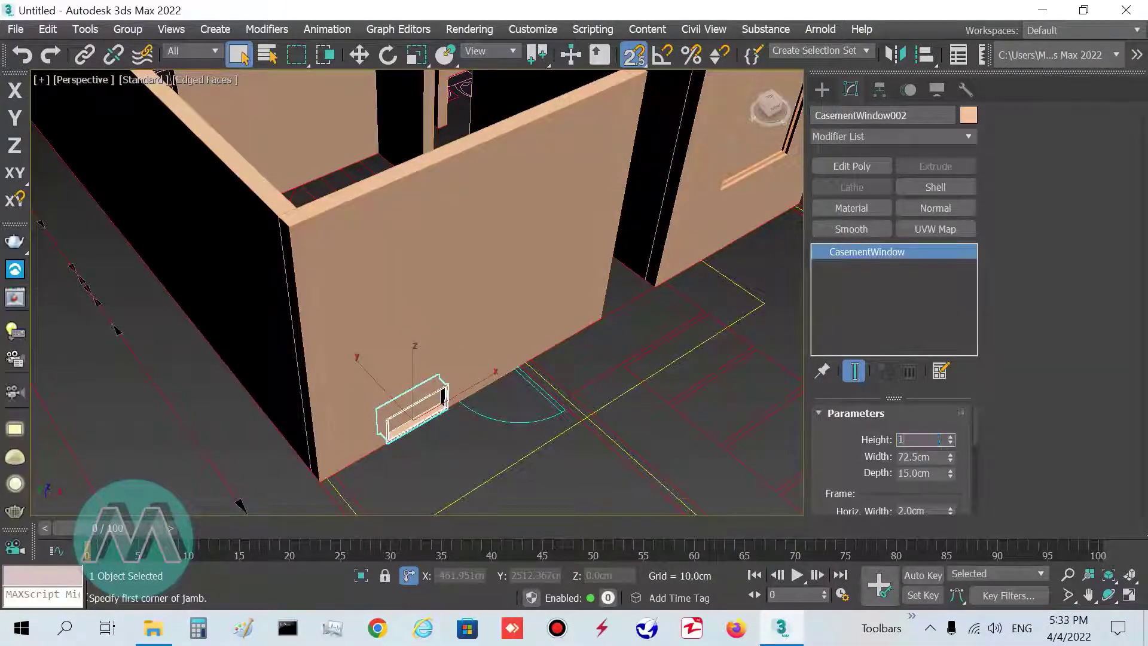
type("150")
key("Return")
Raise the kitchen casement window by 100 cm along Z
middle_click_drag(534, 441, 537, 431, "alt")
key("w")
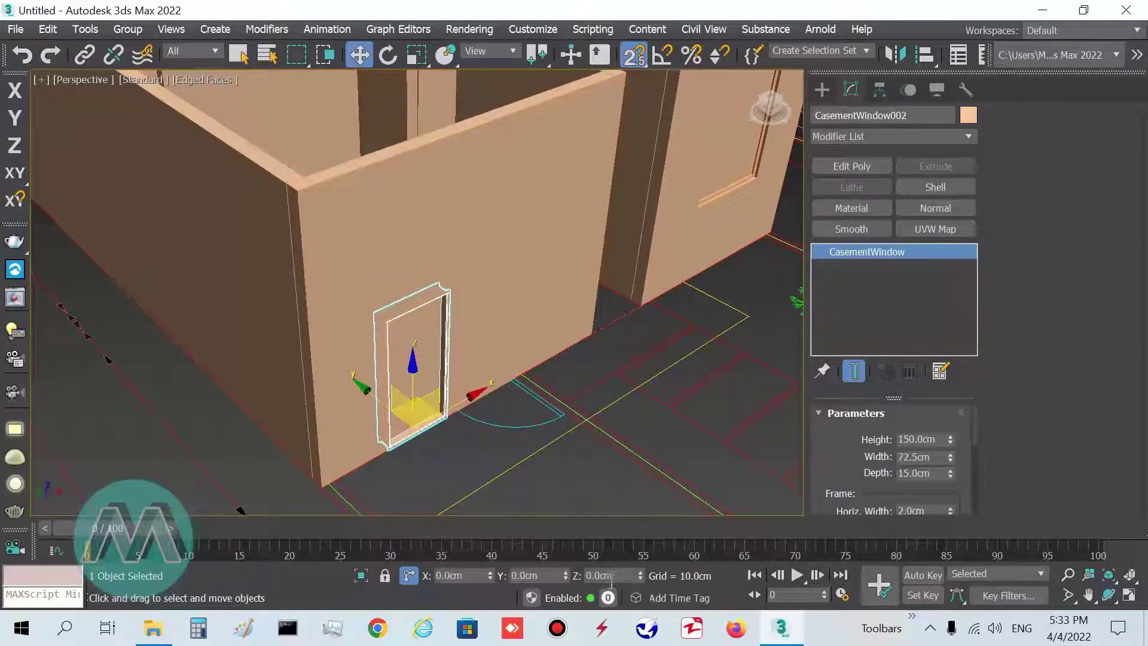
type("100")
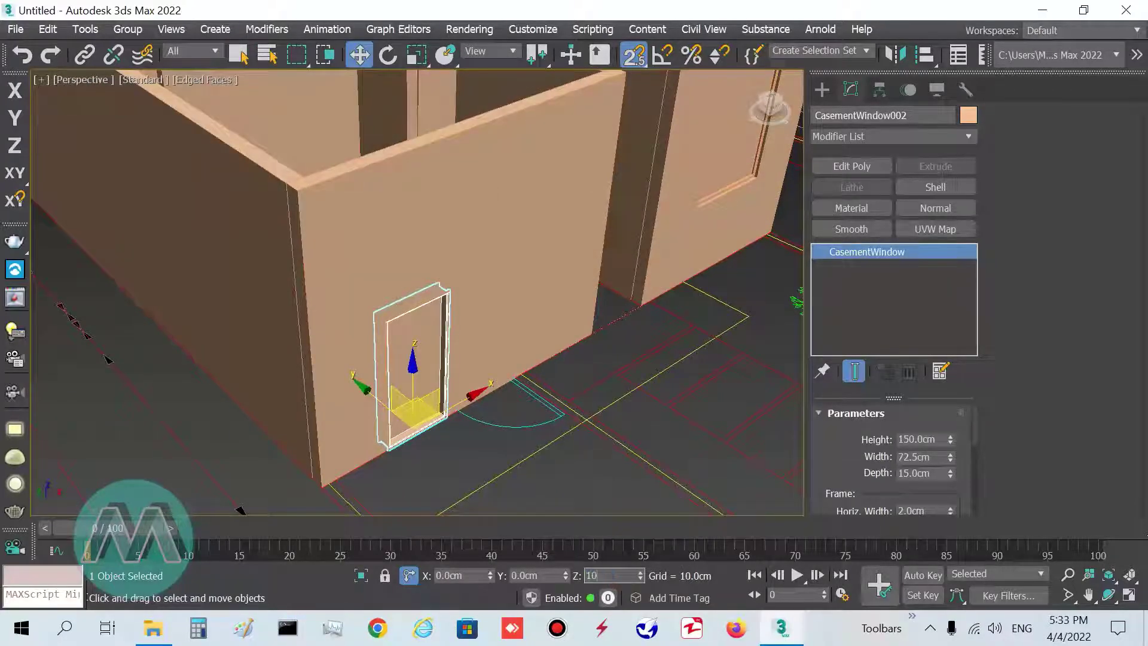
key("Return")
middle_click_drag(551, 411, 505, 405, "alt")
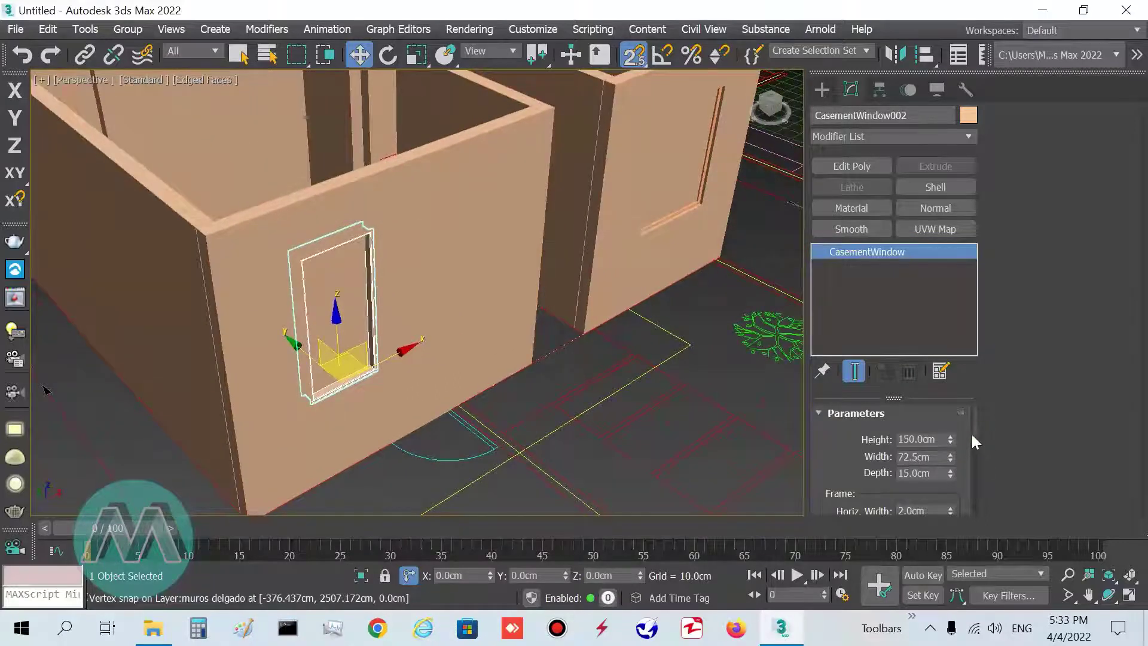
Set the kitchen casement window's depth to 7 cm
scroll(972, 439, "down", 10)
mouse_move(934, 466)
left_mouse_down()
mouse_move(927, 420)
mouse_move(930, 472)
left_mouse_up()
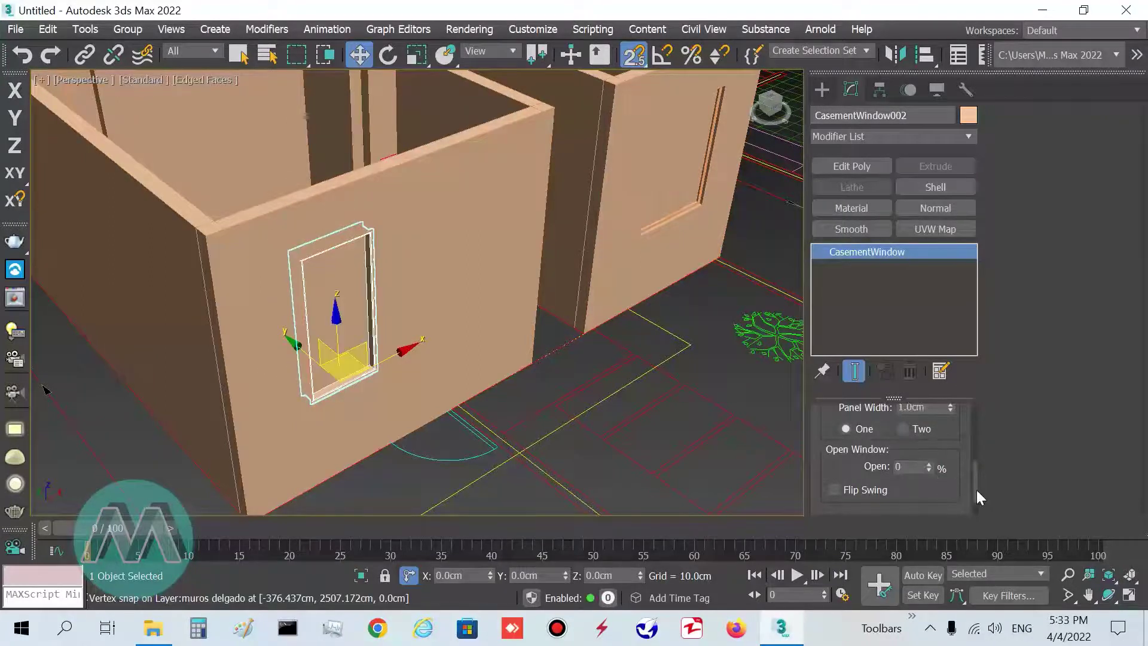
scroll(973, 448, "up", 10)
double_click(942, 456)
type("7")
key("Return")
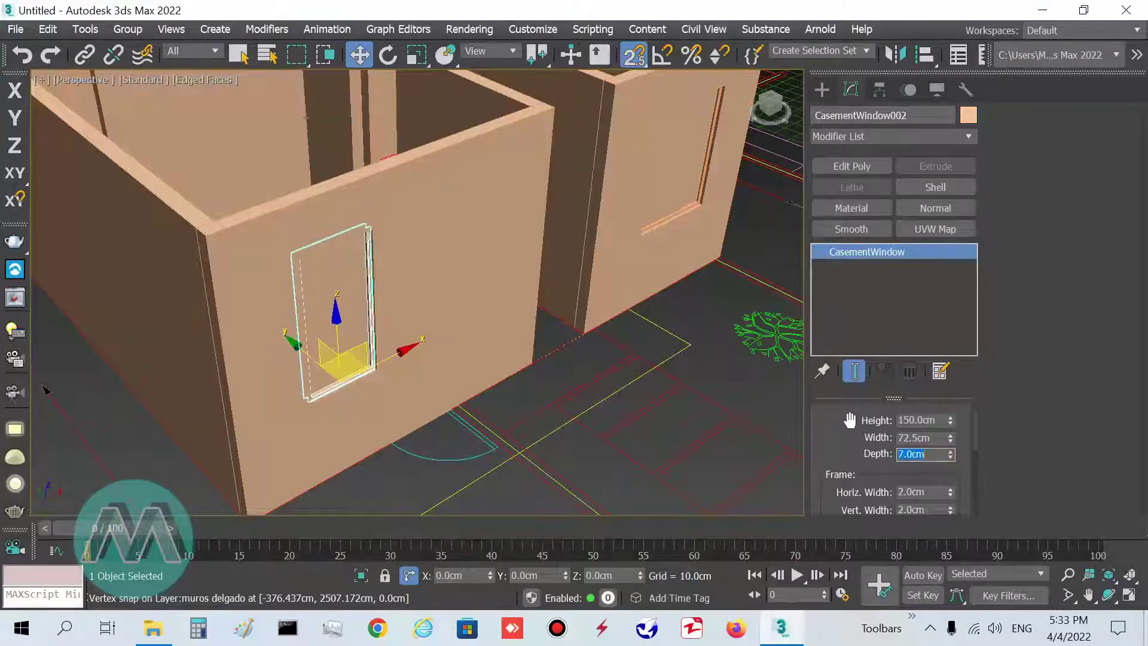
Set up an AEC Extended Wall 15 cm wide and 100 cm high, with 3D snapping, for the garden outside the sliding doors
scroll(514, 365, "down", 6)
middle_click_drag(301, 349, 327, 78, "alt")
middle_click_drag(485, 310, 488, 291, "alt")
scroll(488, 301, "down", 2)
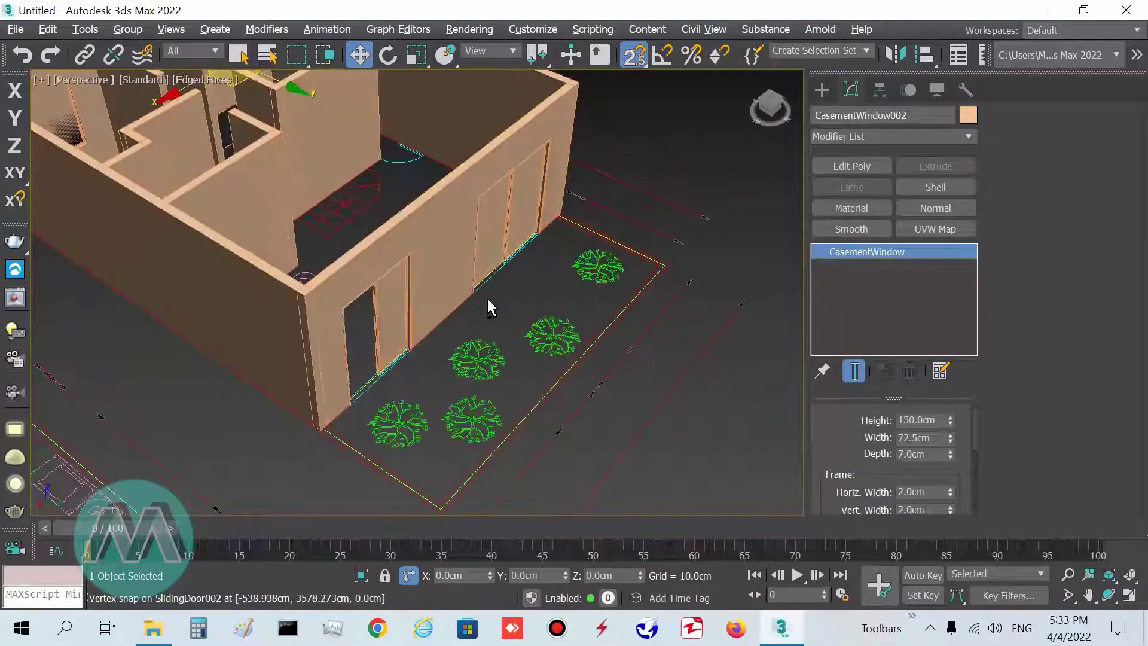
scroll(482, 297, "up", 3)
scroll(456, 282, "down", 6)
scroll(458, 286, "up", 3)
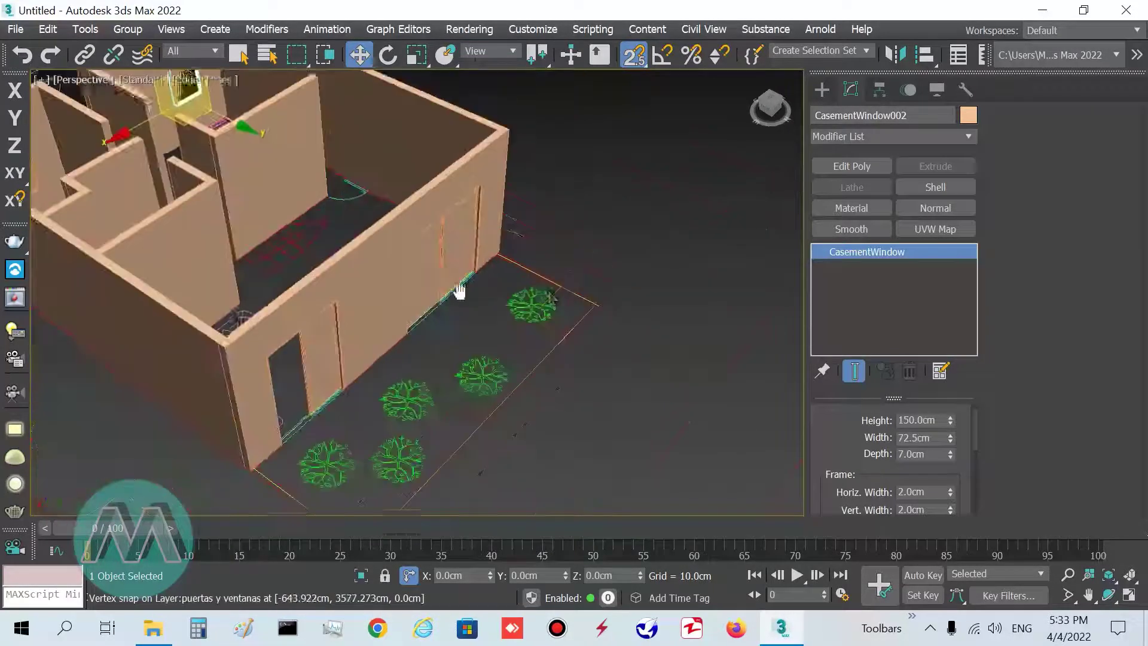
left_click(823, 91)
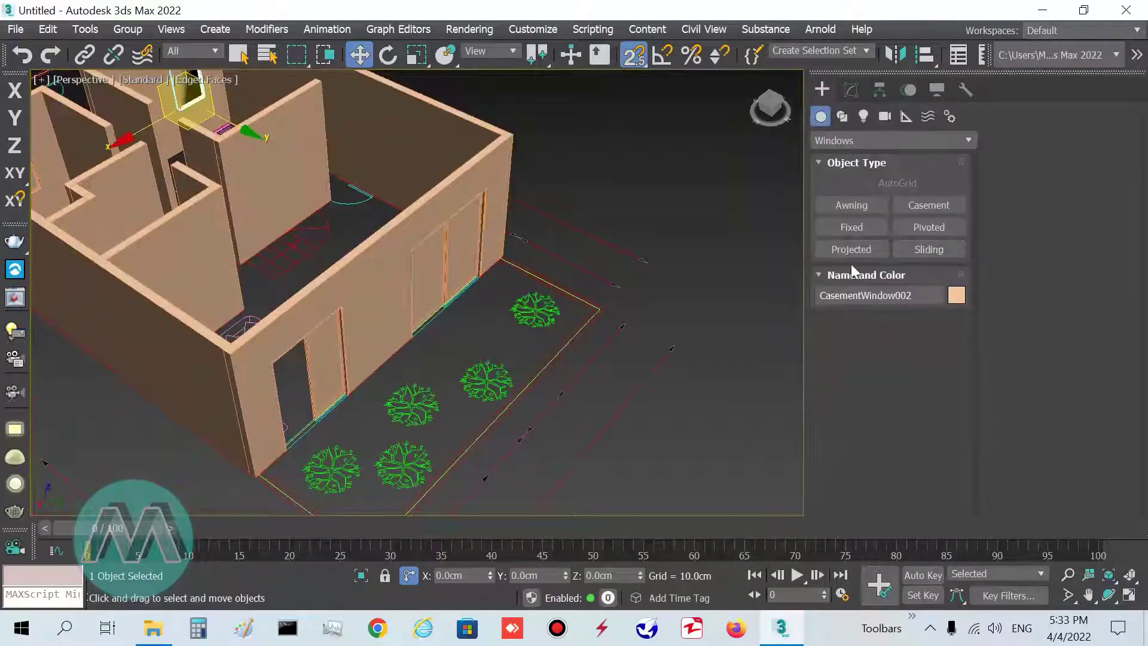
left_click(899, 139)
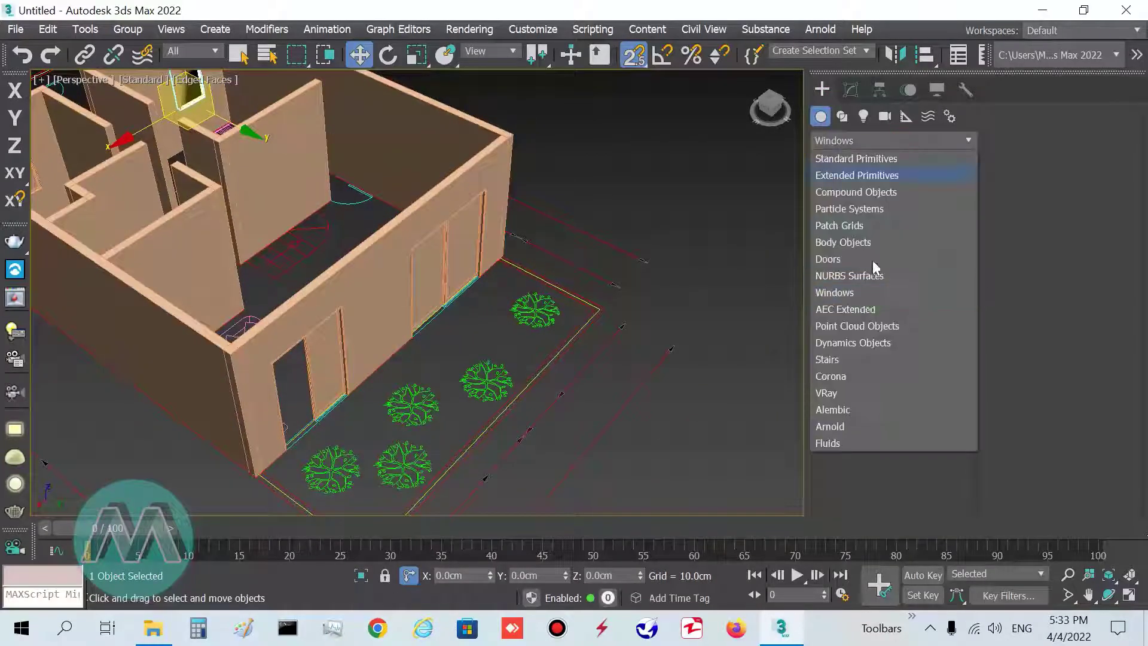
left_click(845, 308)
left_click(851, 227)
middle_click_drag(692, 390, 643, 326)
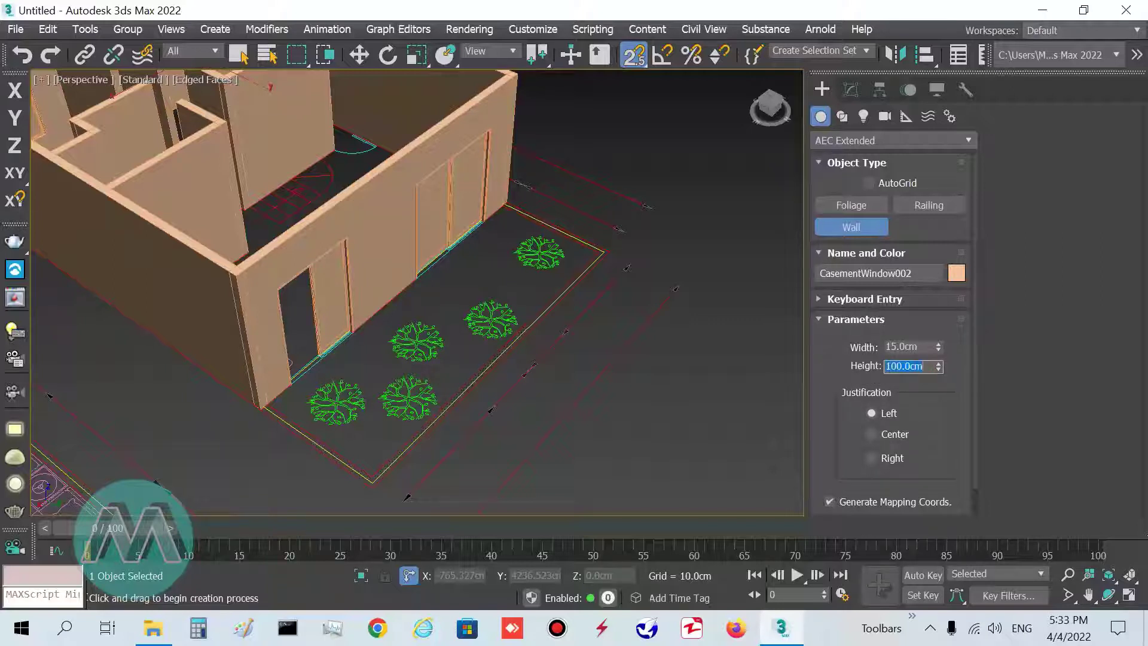
middle_click_drag(550, 269, 563, 254)
middle_click_drag(530, 219, 503, 243)
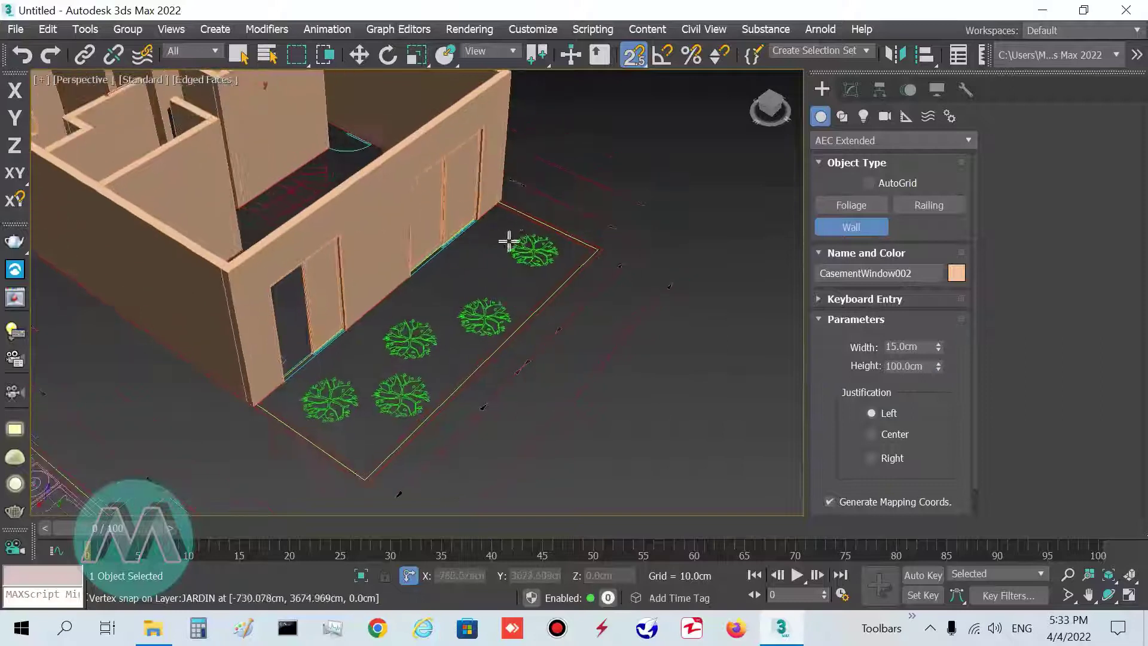
left_click_drag(641, 117, 632, 139)
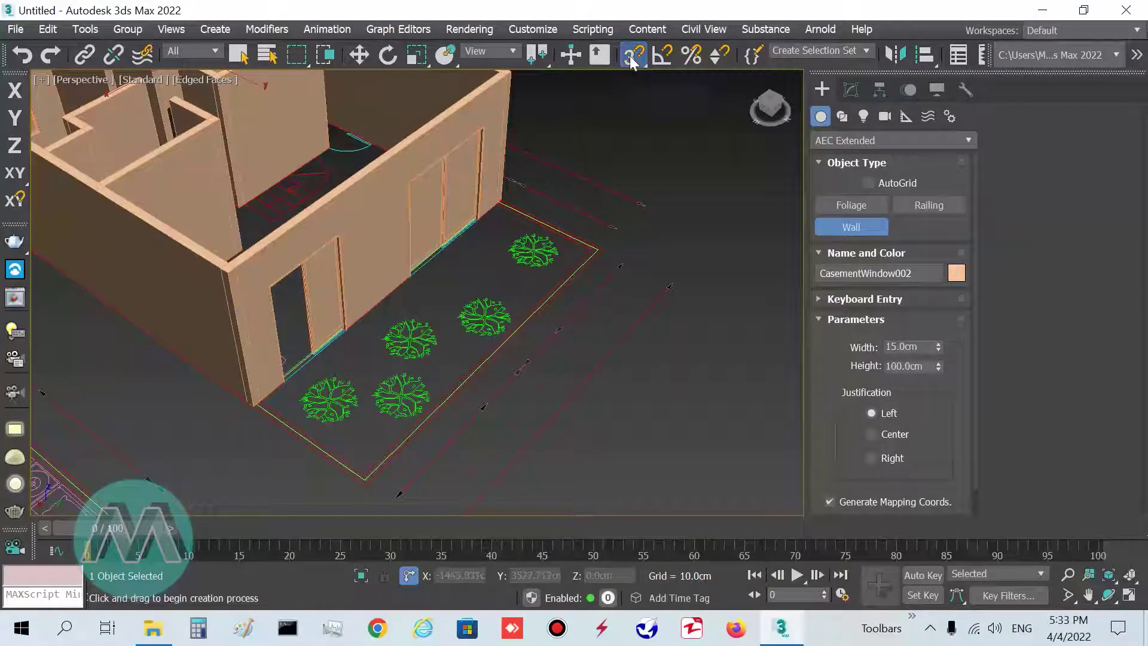
Trace three connected wall segments around the garden outline, from one house corner to the other, and finish the wall
left_click(501, 201)
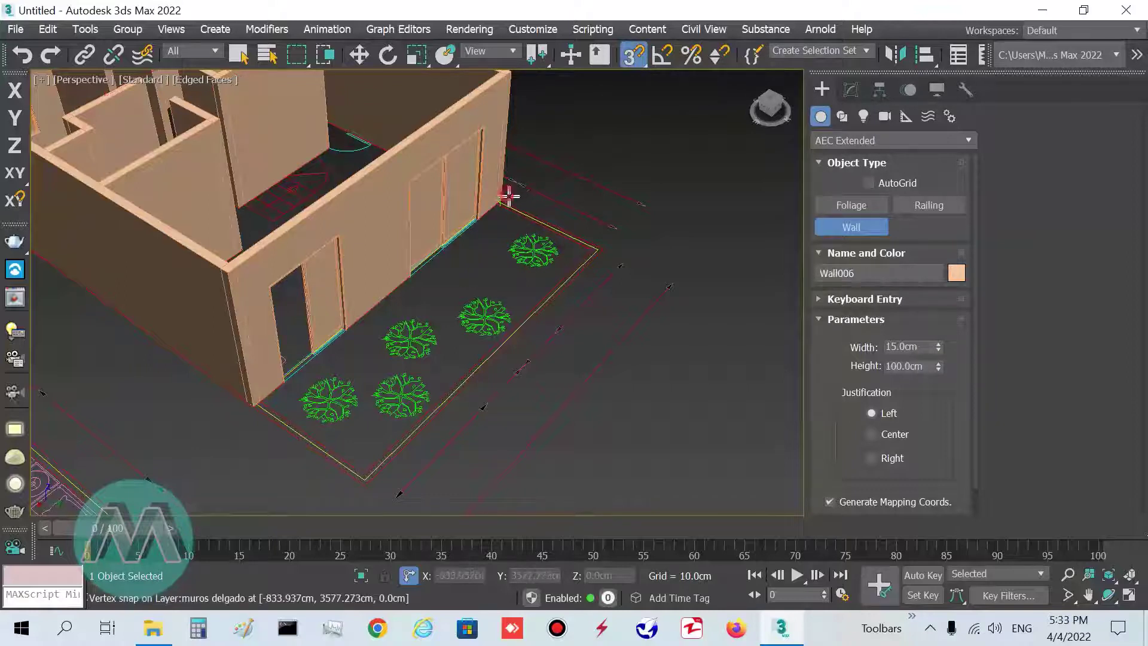
left_click(602, 243)
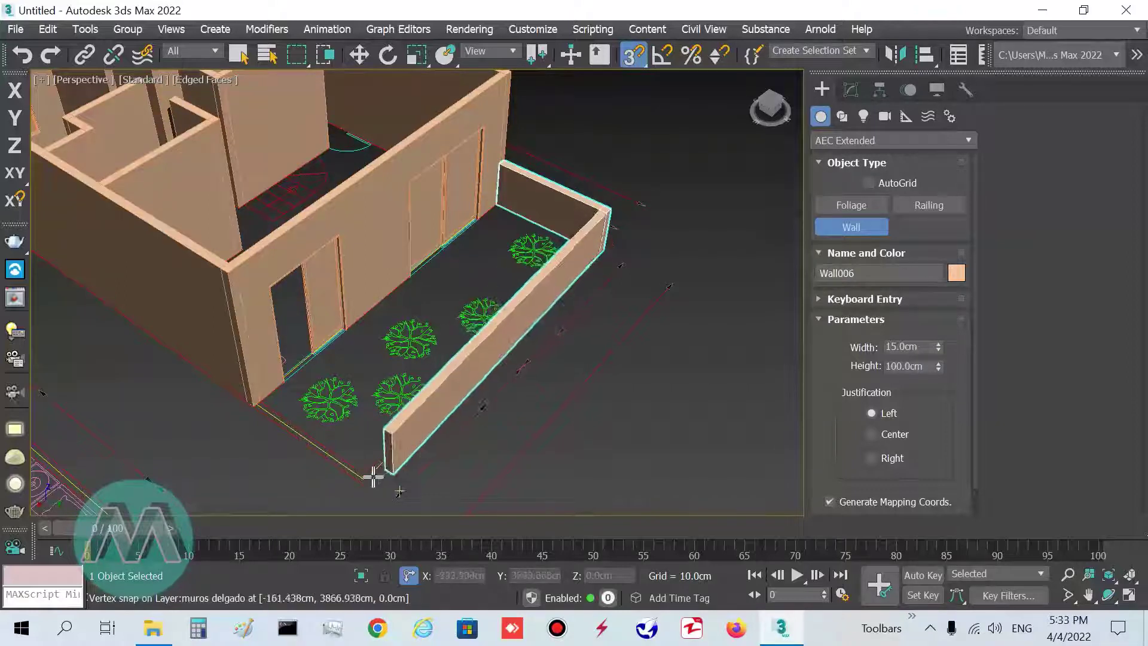
left_click(258, 410)
right_click(233, 412)
mouse_move(534, 406)
middle_mouse_down("alt")
mouse_move(477, 361)
mouse_move(395, 359)
mouse_move(548, 394)
middle_mouse_up("alt")
right_click(634, 391)
Examine the modelled first floor from several sides, including the garden wall, interior rooms and front windows
scroll(634, 391, "up", 4)
middle_click_drag(526, 347, 696, 402)
scroll(658, 392, "down", 6)
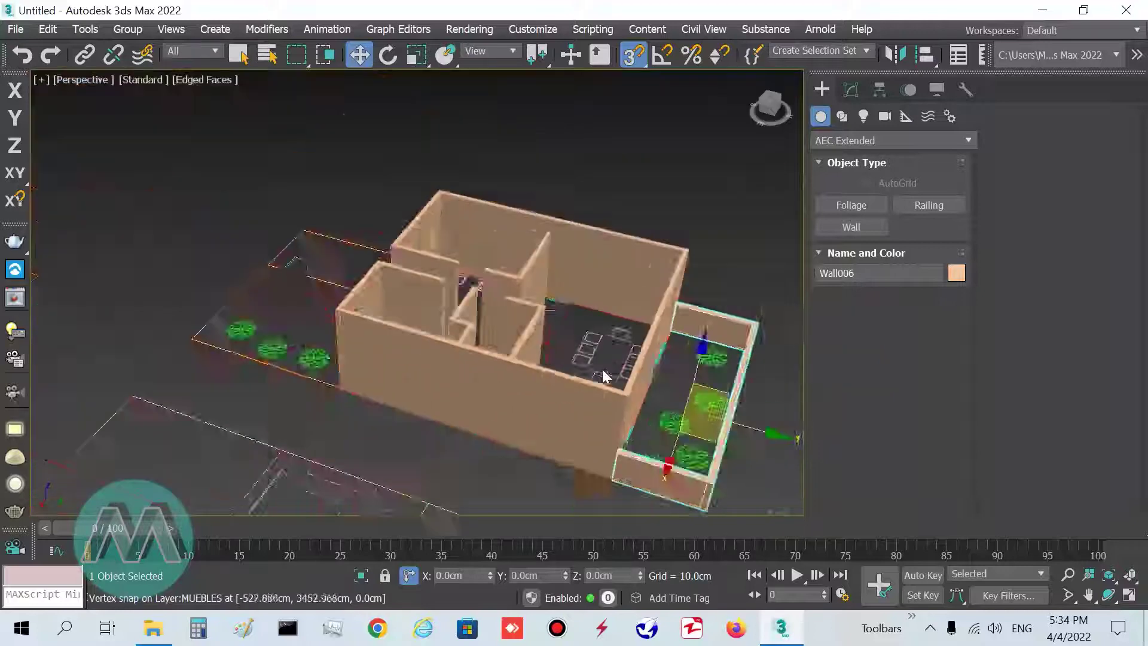
middle_click_drag(532, 348, 397, 306)
scroll(381, 328, "up", 2)
middle_click_drag(254, 352, 527, 354, "alt")
middle_click_drag(669, 359, 353, 222)
middle_click_drag(352, 223, 410, 244, "alt")
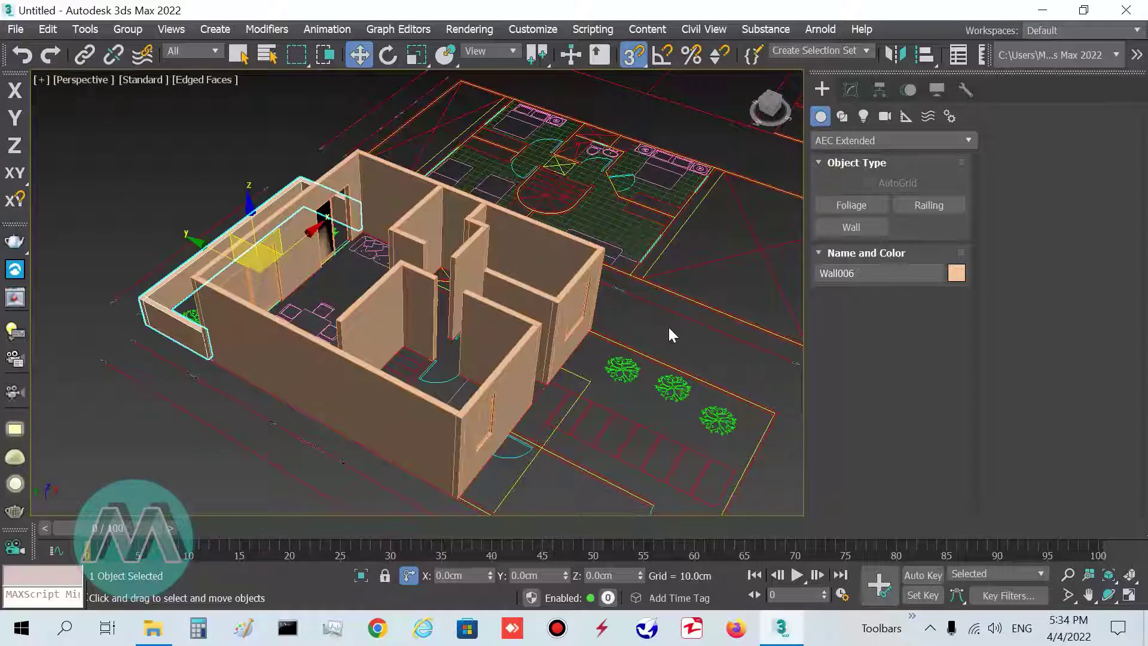
Turn off snapping, fit the scene in all four viewports, and maximize the Top view on the imported floor plans
left_click(640, 55)
key("alt+w")
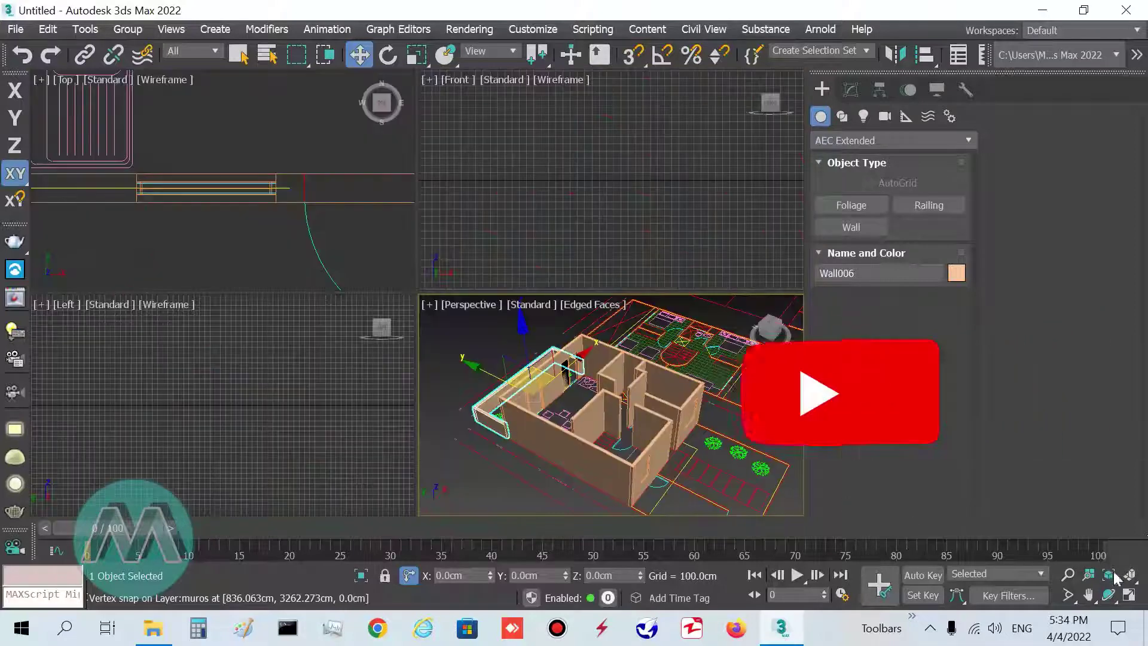
key("ctrl+shift+z")
middle_click_drag(514, 379, 482, 344)
scroll(571, 398, "up", 5)
scroll(555, 396, "up", 3)
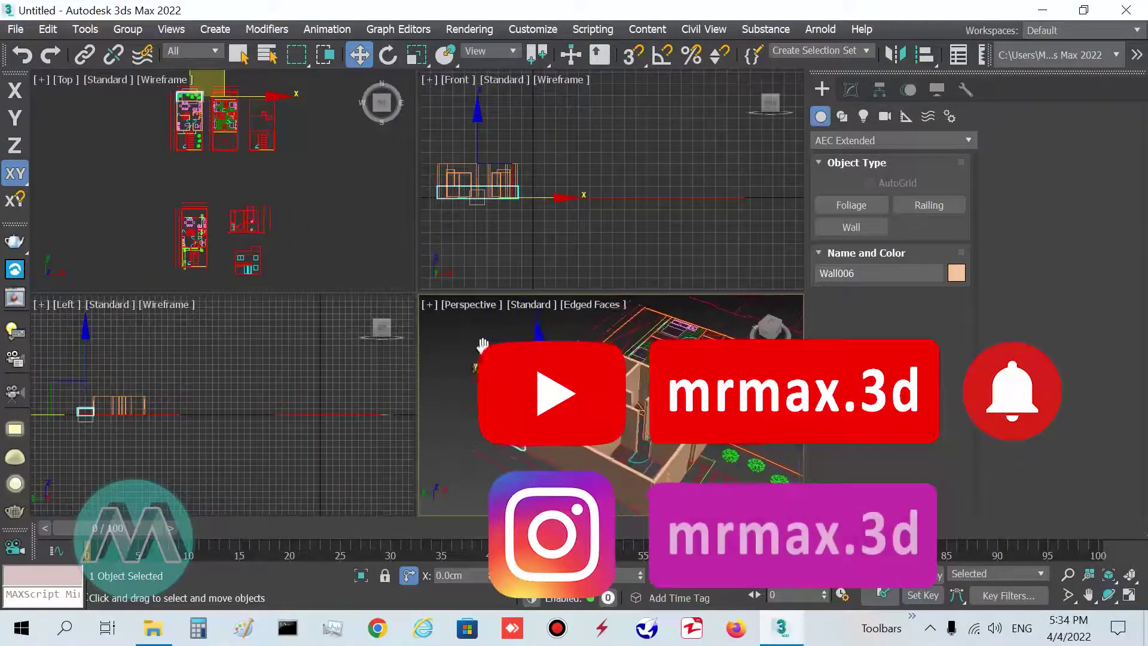
right_click(332, 184)
key("alt+w")
scroll(443, 251, "up", 5)
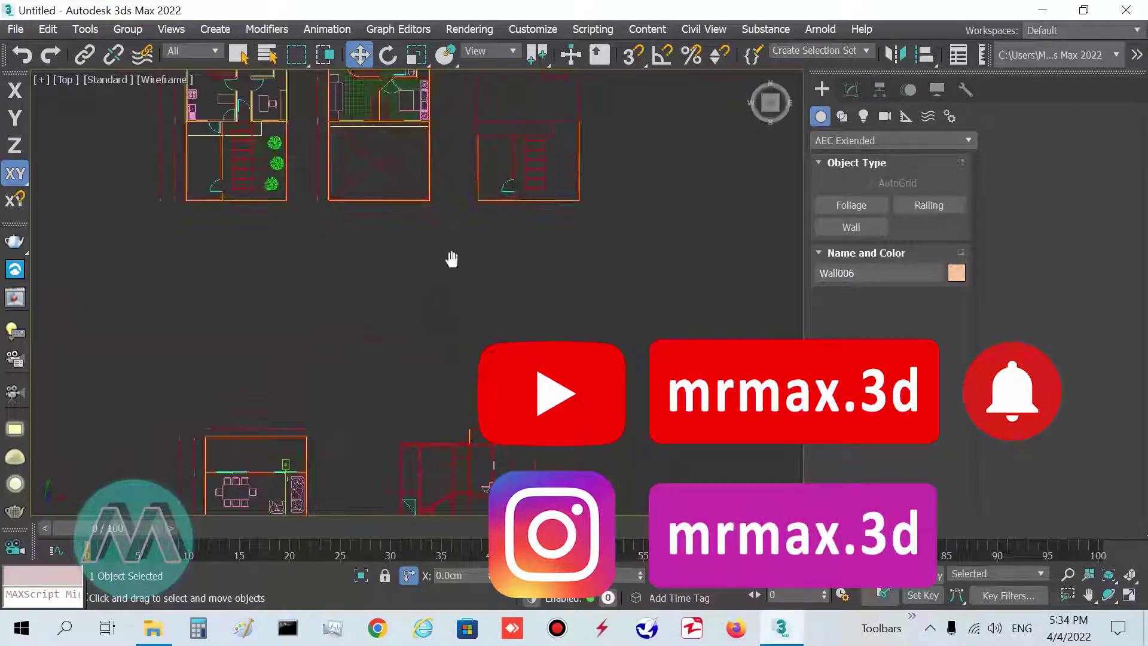